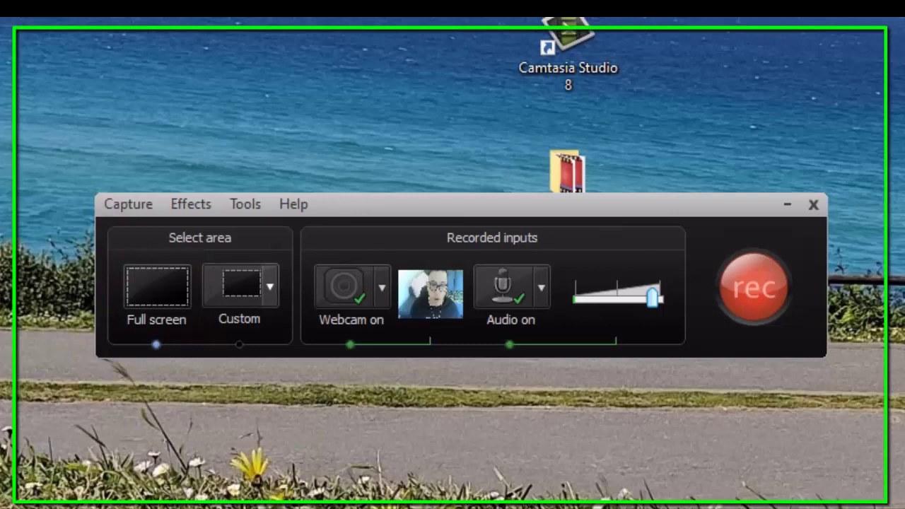
Step: Try the 854x480 widescreen preset and then a custom screen region as the capture area
click(270, 287)
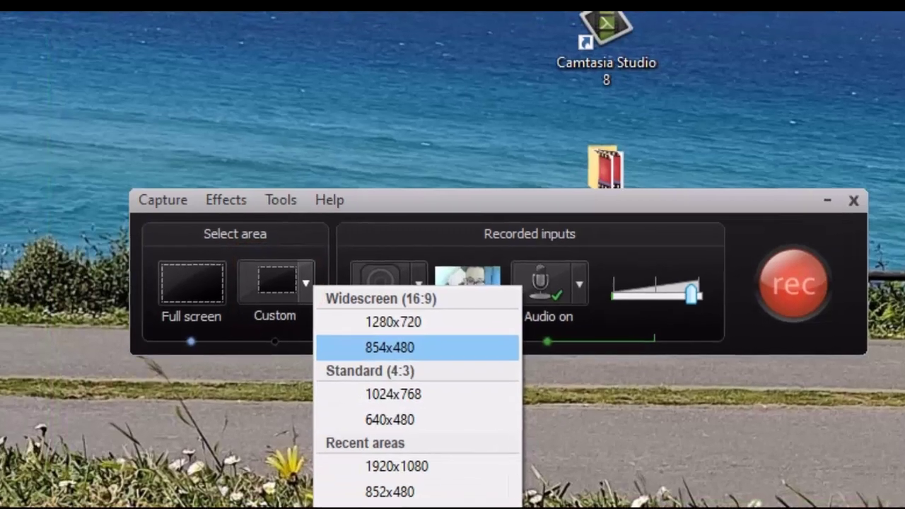
click(354, 350)
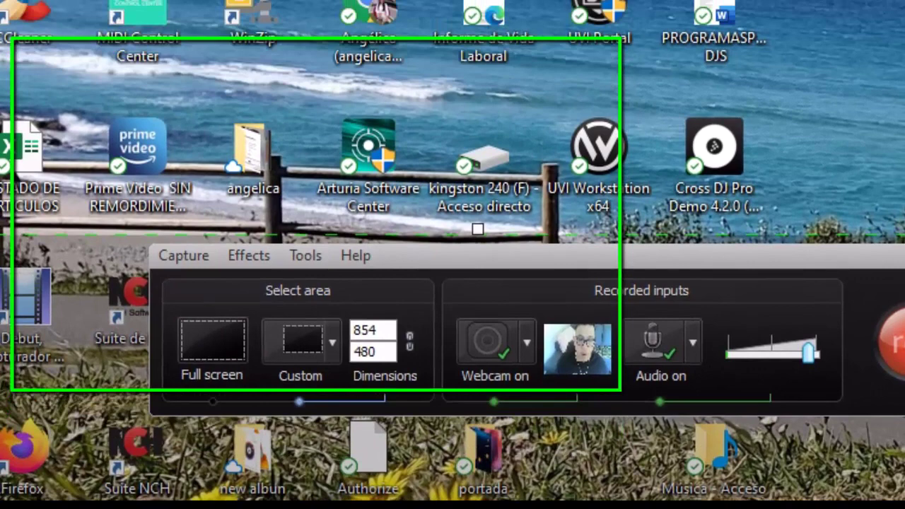
click(332, 342)
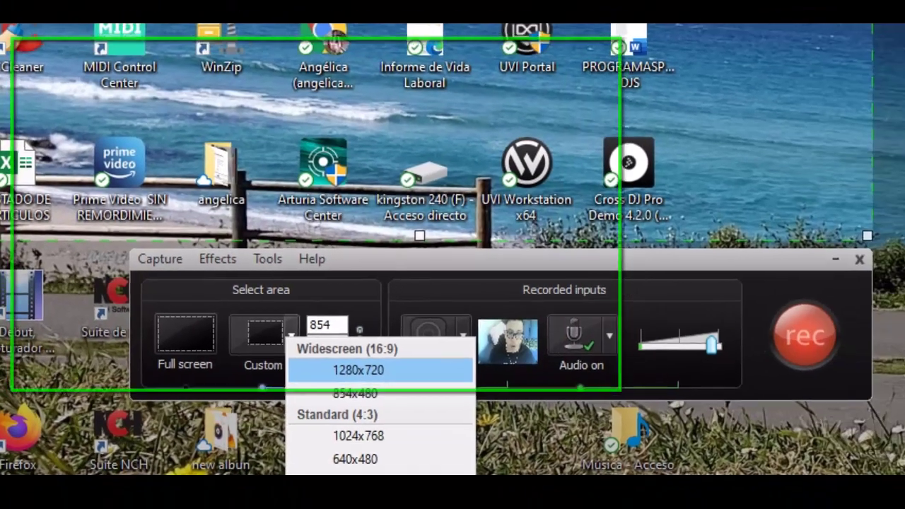
click(408, 381)
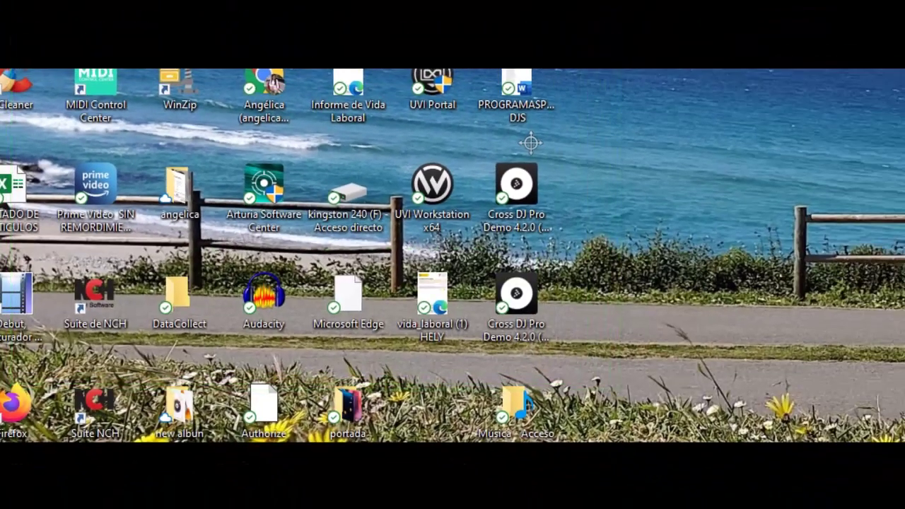
click(529, 143)
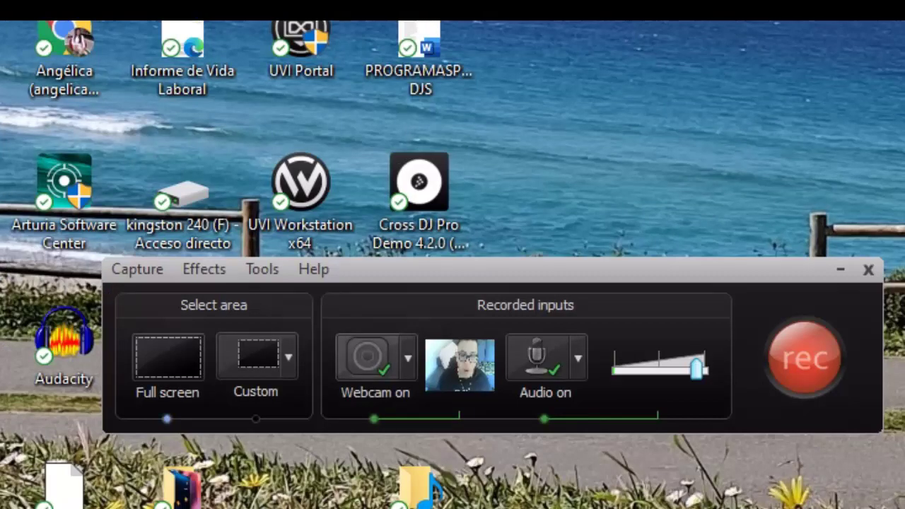
Step: Check the webcam options and switch webcam recording off and back on
click(408, 358)
key(Escape)
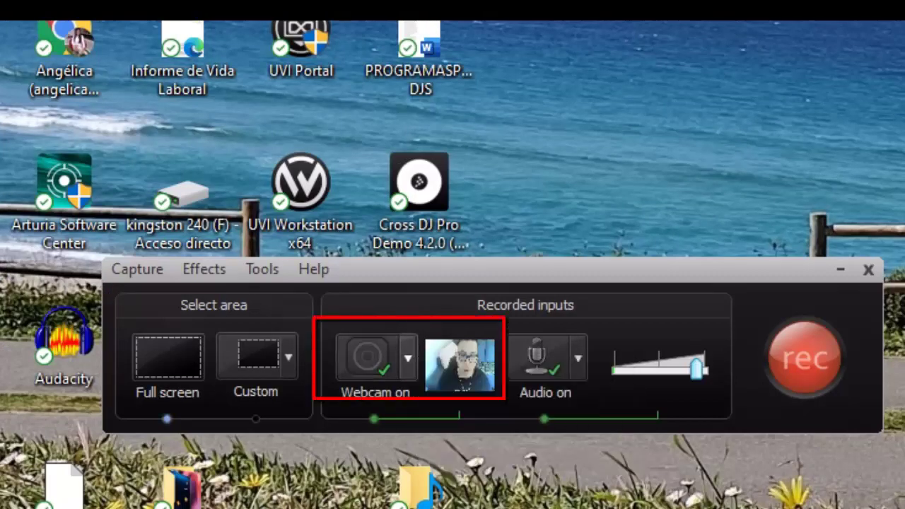
click(369, 357)
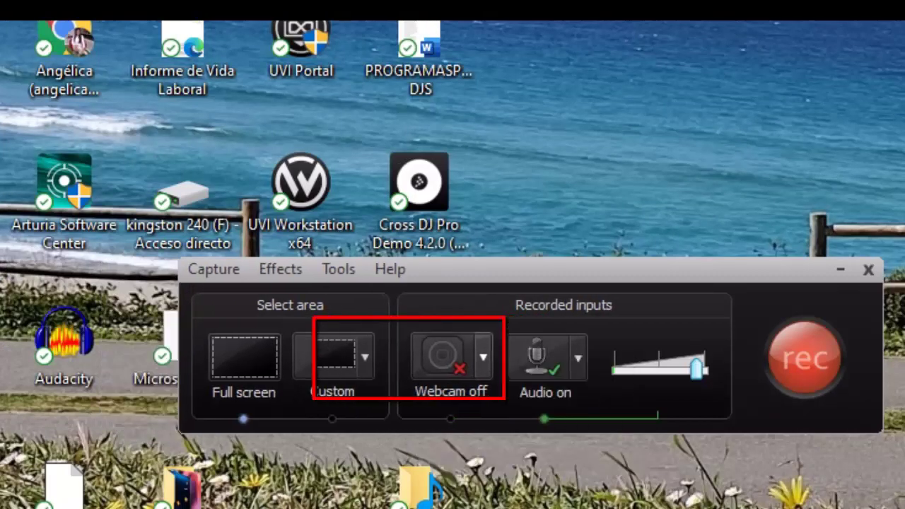
click(443, 356)
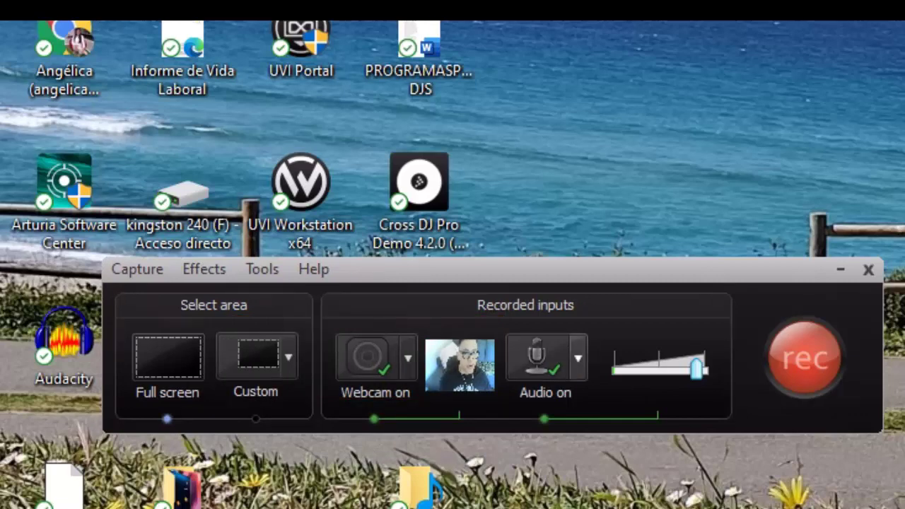
Step: Switch audio recording off and back on, and look at the audio input options
click(539, 357)
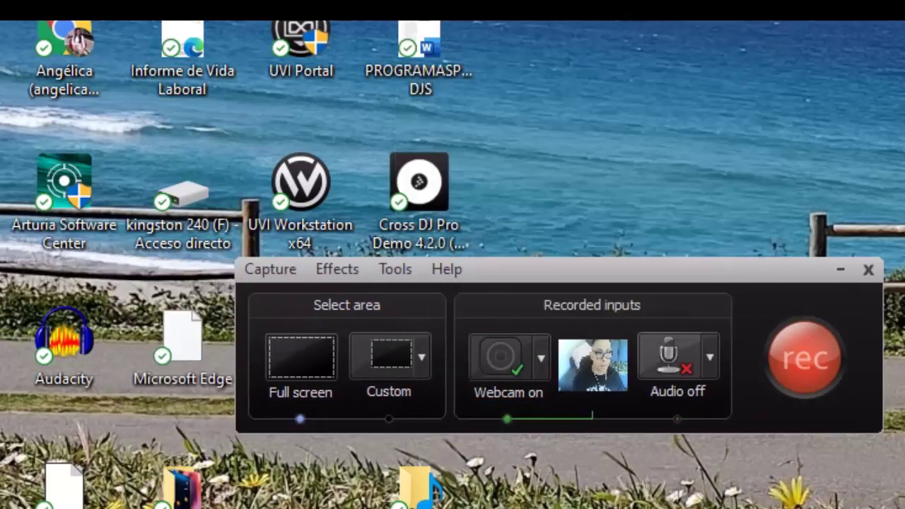
click(667, 356)
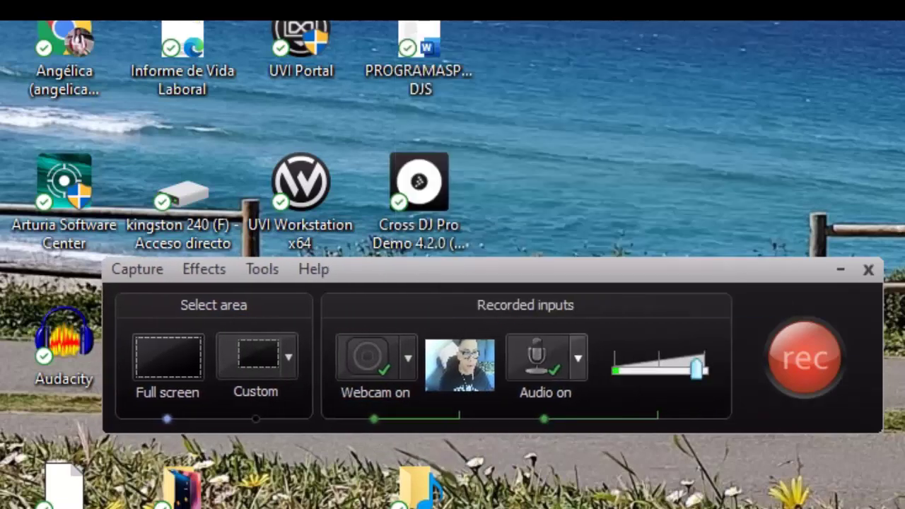
click(578, 358)
click(736, 378)
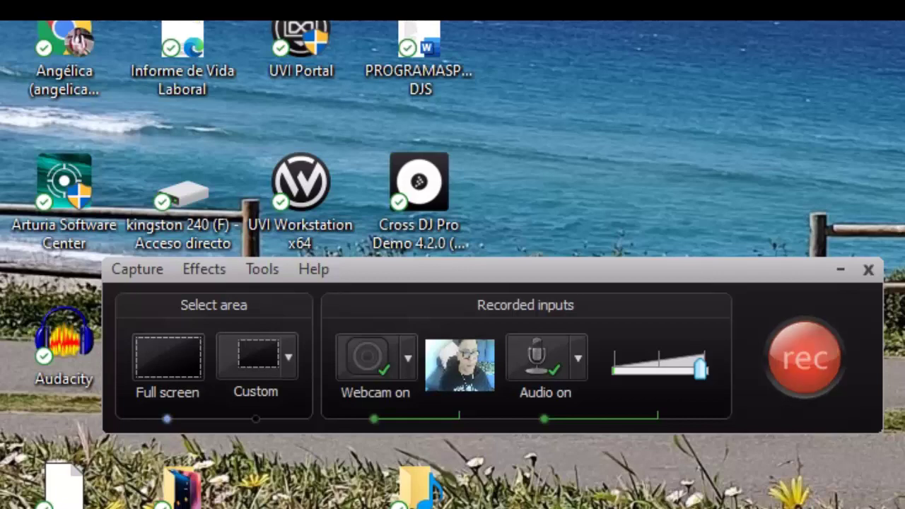
Step: Start a full-screen recording with webcam and audio, then pause and stop it
click(804, 358)
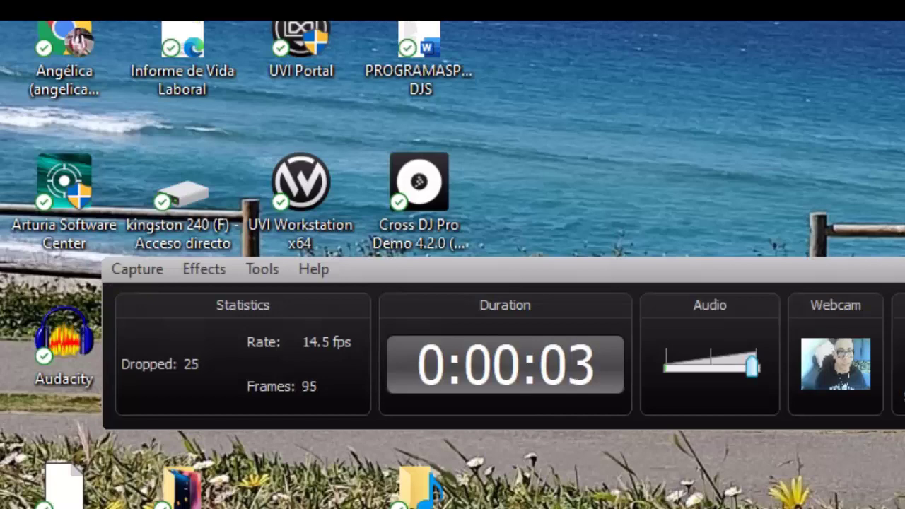
drag(707, 270, 366, 171)
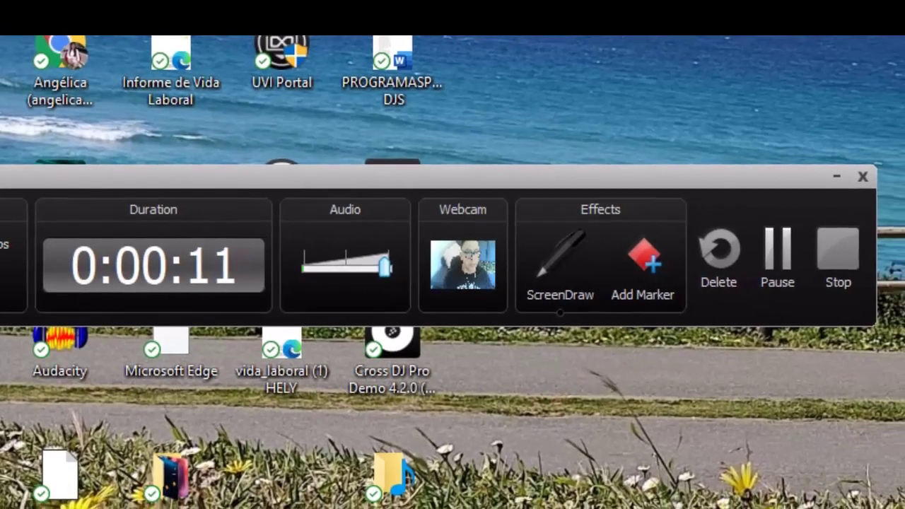
key(F9)
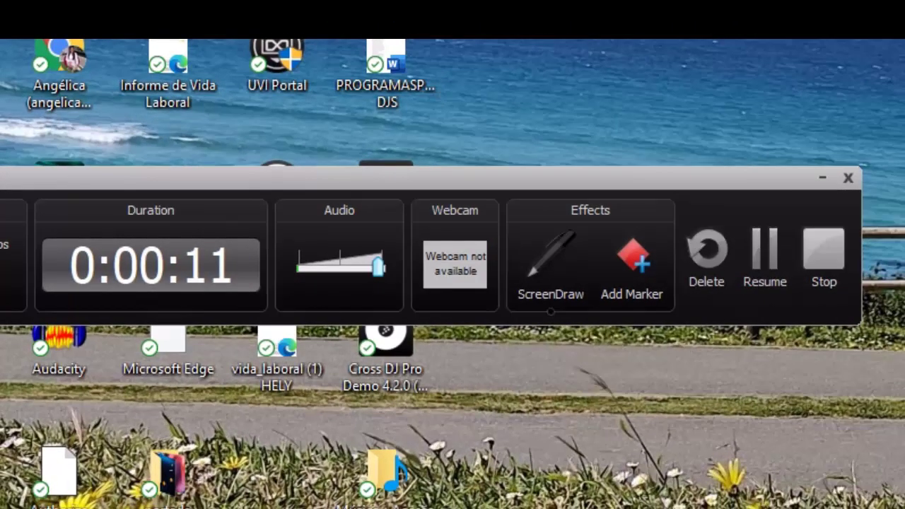
click(823, 255)
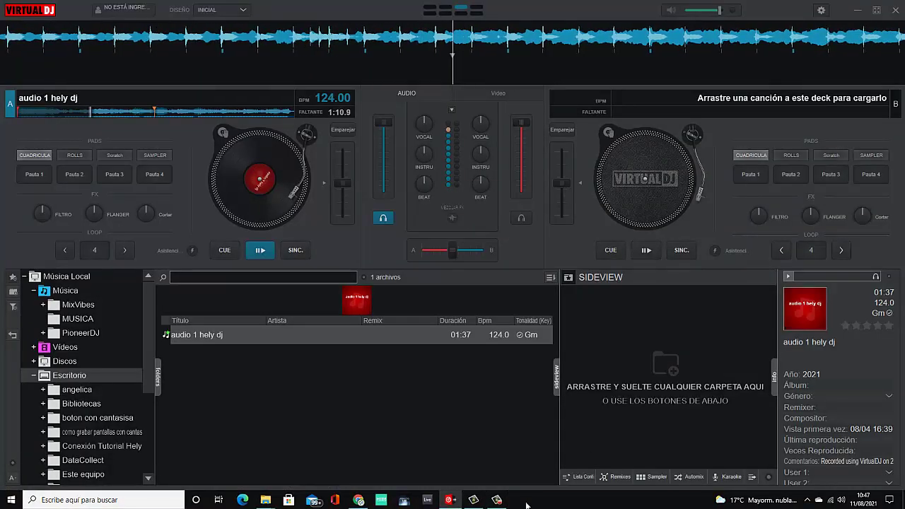
Step: Bring the recorder controls up over VirtualDJ, enable ScreenDraw and draw a yellow frame by the Pauta 3 pad
click(495, 499)
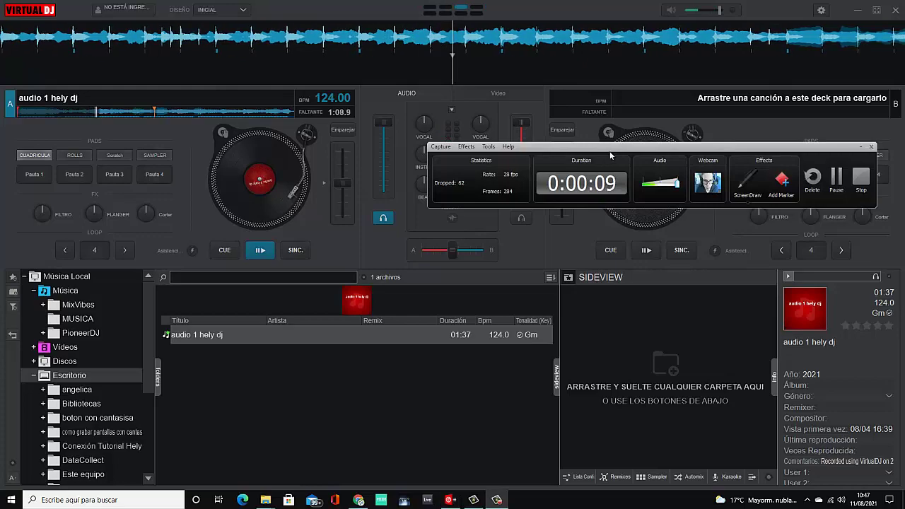
drag(615, 151, 558, 219)
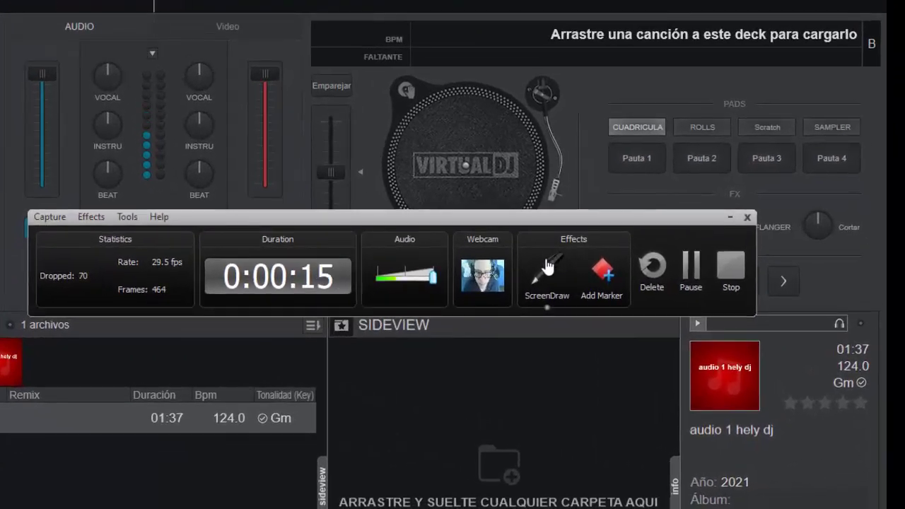
click(546, 265)
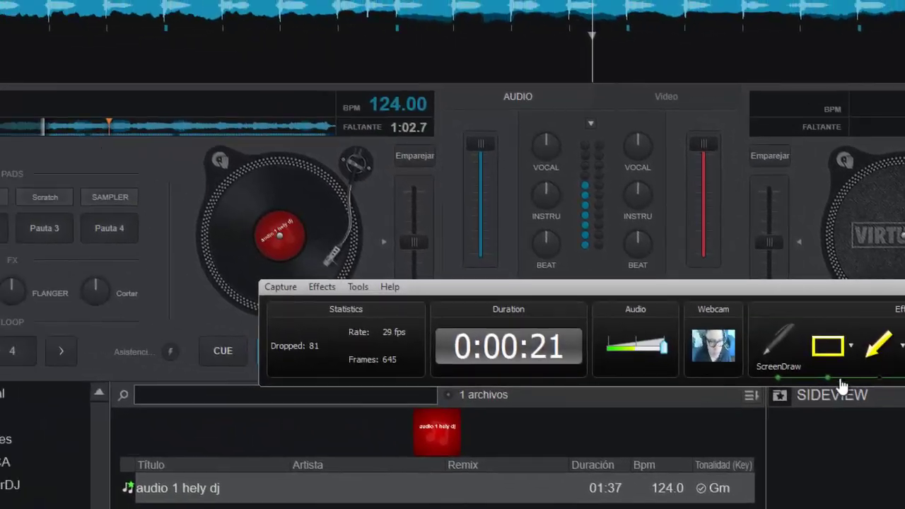
click(836, 336)
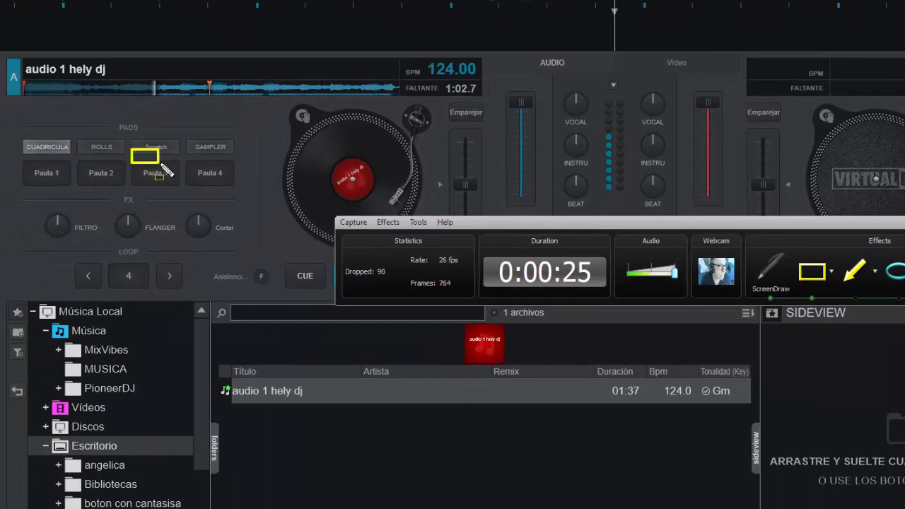
drag(184, 185, 187, 189)
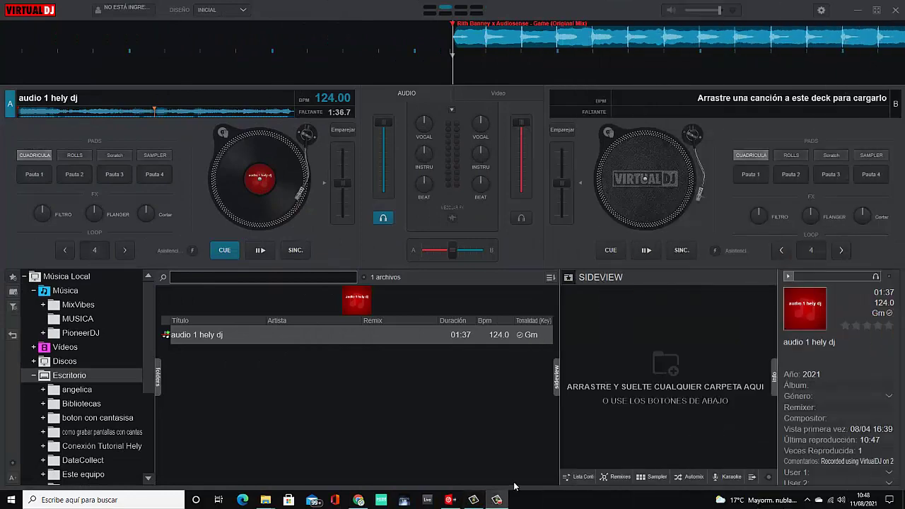
Step: Bring the recorder controls back up, move them aside over the decks and enable ScreenDraw
click(497, 500)
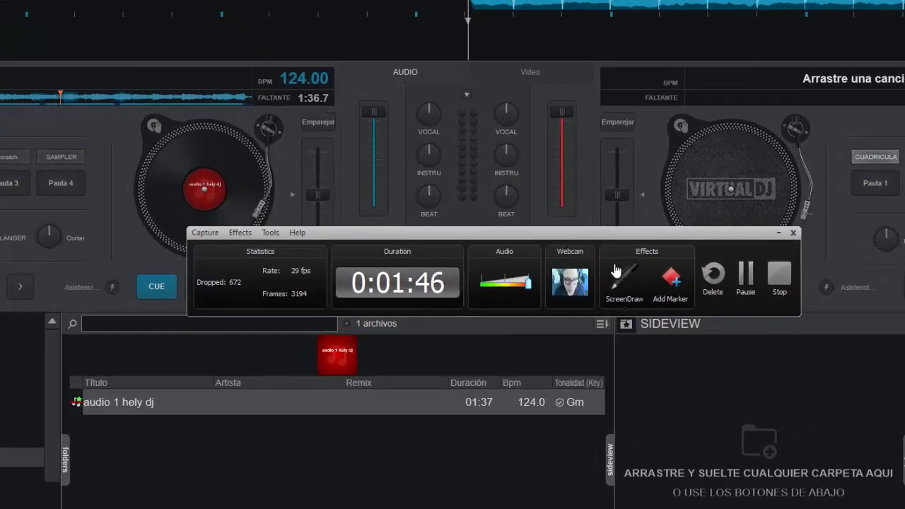
mouse_move(632, 232)
mouse_down()
mouse_move(807, 286)
mouse_move(802, 247)
mouse_up()
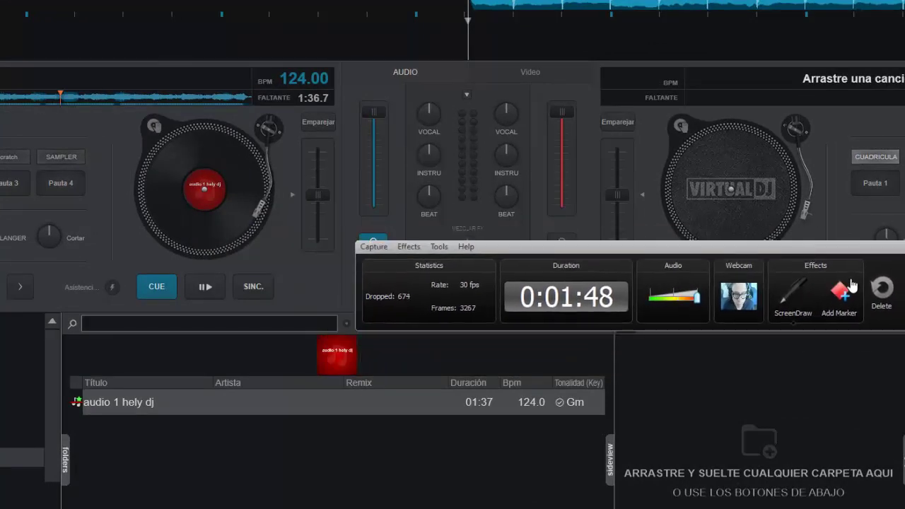
click(801, 304)
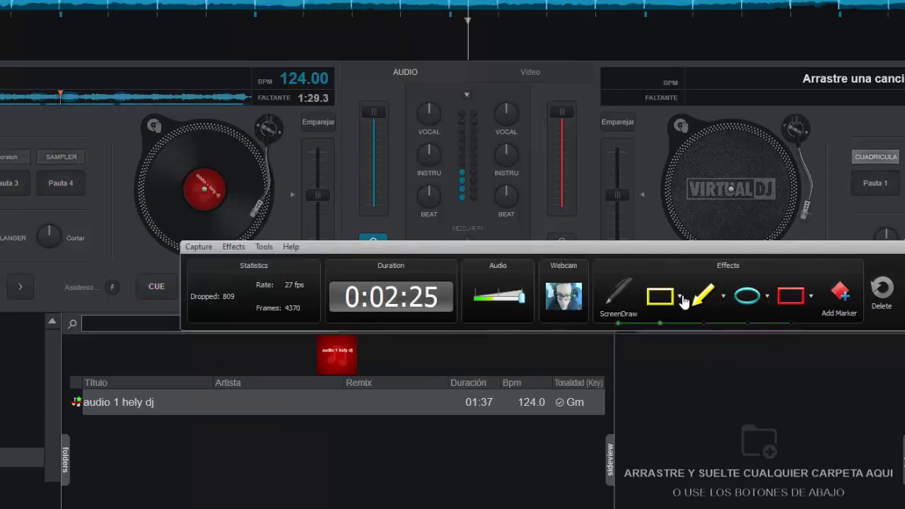
Step: Change the yellow frame tool to Ellipse, circle deck A's turntable with it and switch ScreenDraw off
click(678, 297)
mouse_move(679, 323)
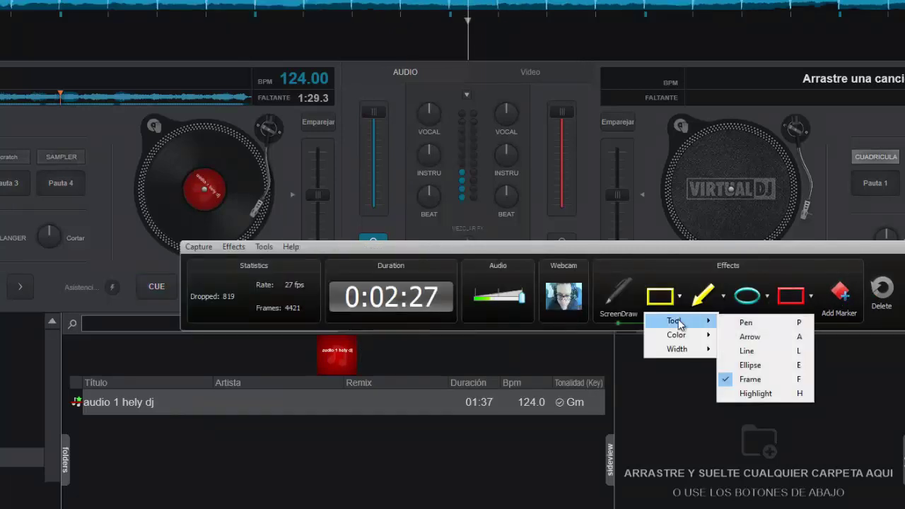
click(749, 364)
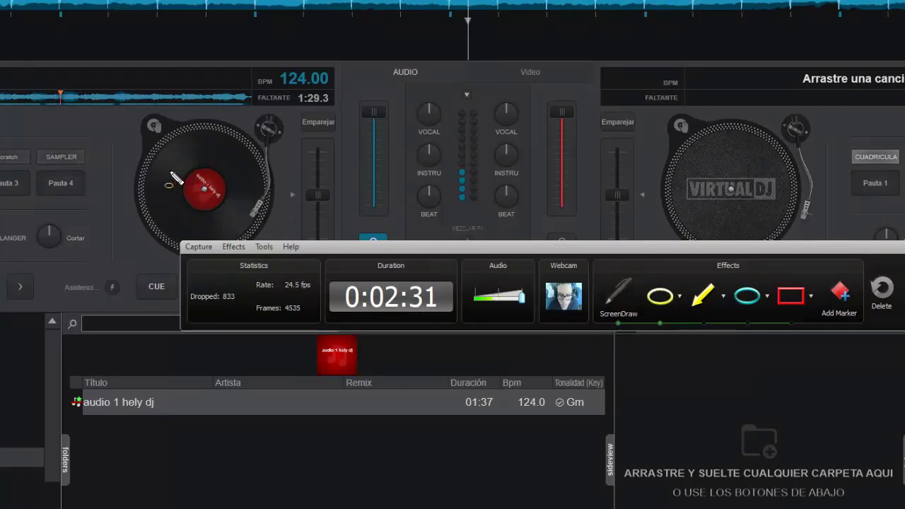
drag(231, 205, 283, 281)
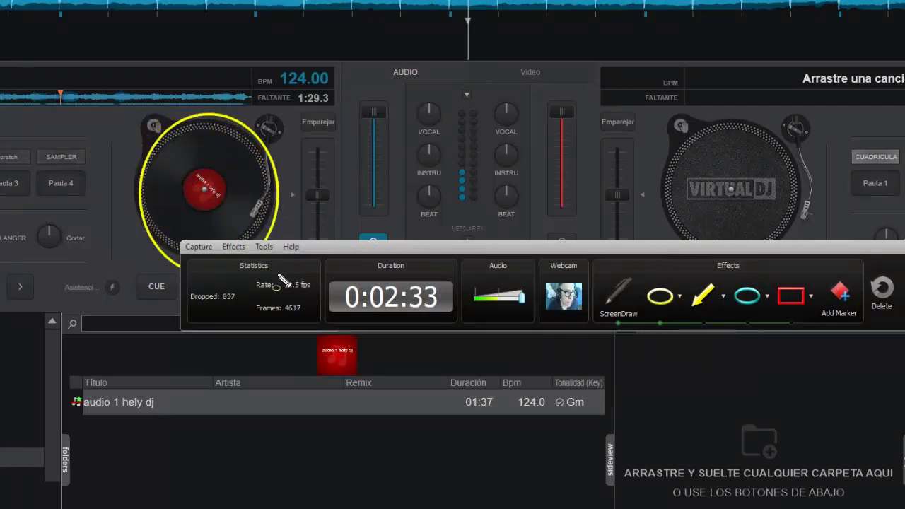
click(624, 300)
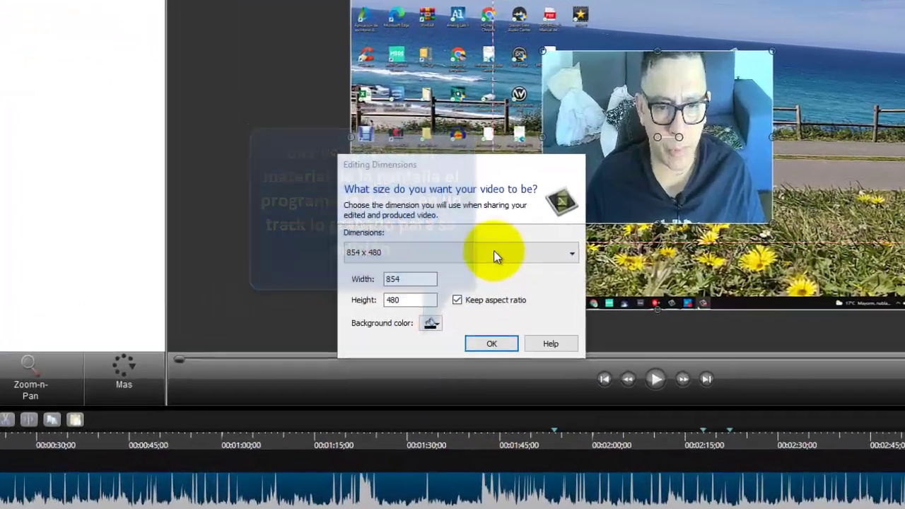
Step: Set the project's editing dimensions to the 1280 x 720 YouTube & Screencast (16:9) preset and apply them
click(480, 257)
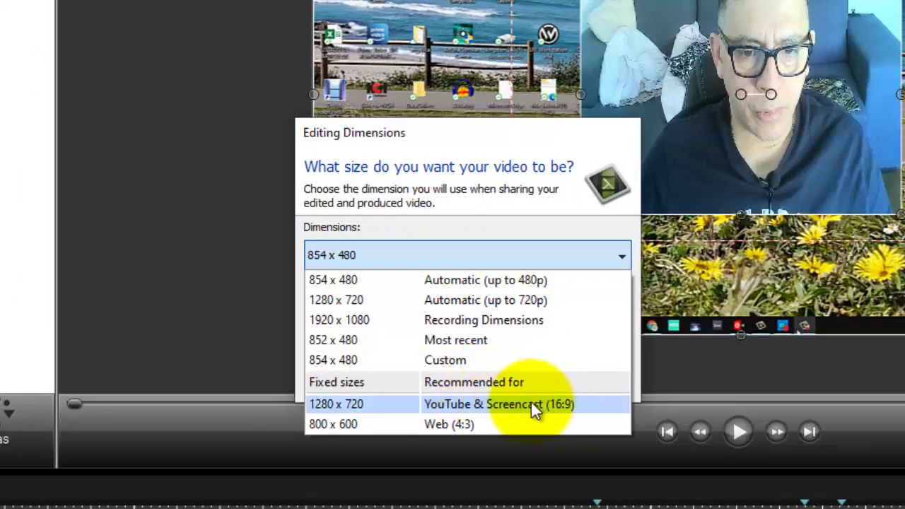
click(380, 408)
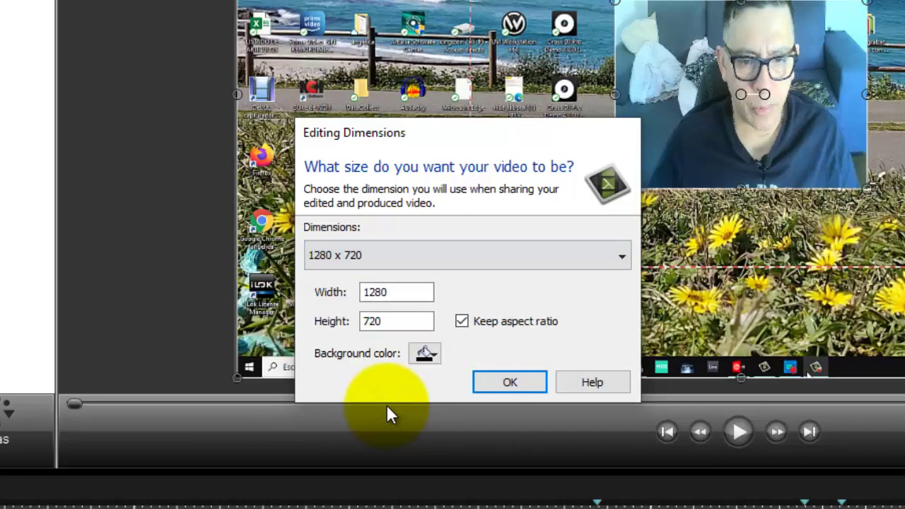
click(527, 383)
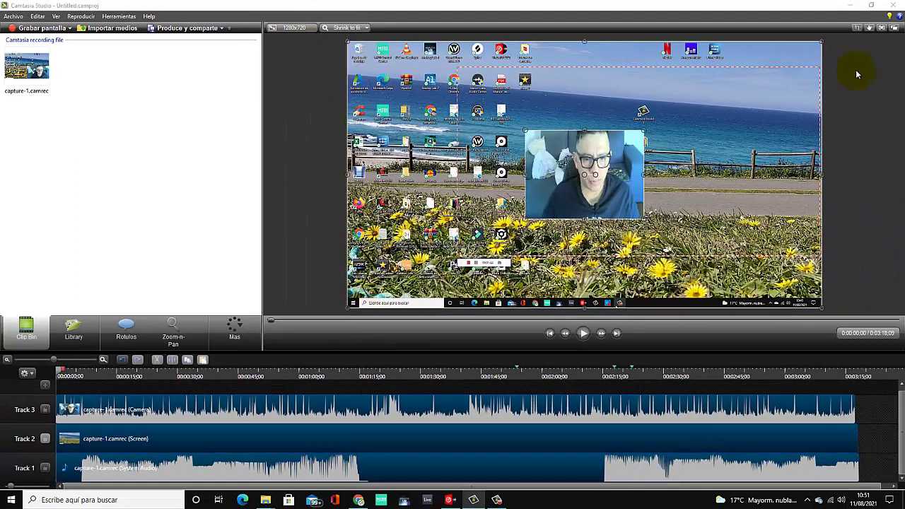
drag(820, 39, 823, 37)
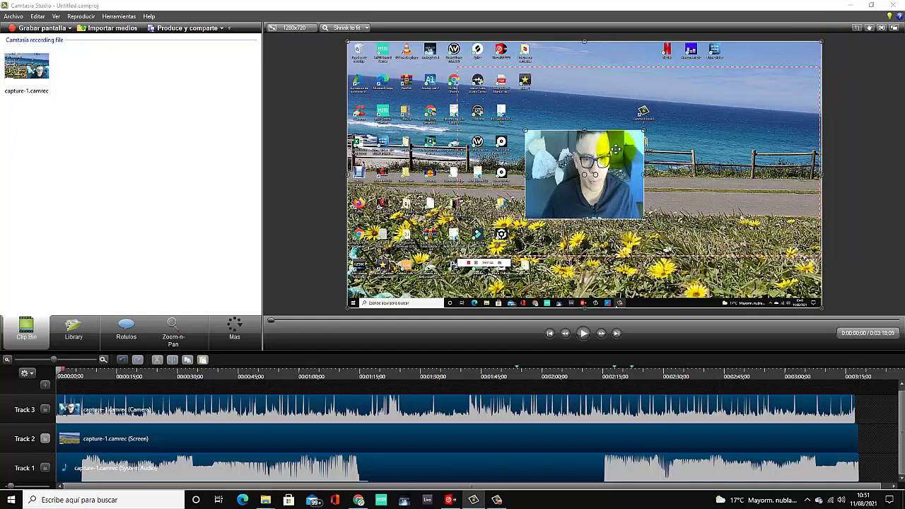
mouse_move(590, 153)
mouse_down()
mouse_move(712, 229)
mouse_move(623, 163)
mouse_move(592, 153)
mouse_up()
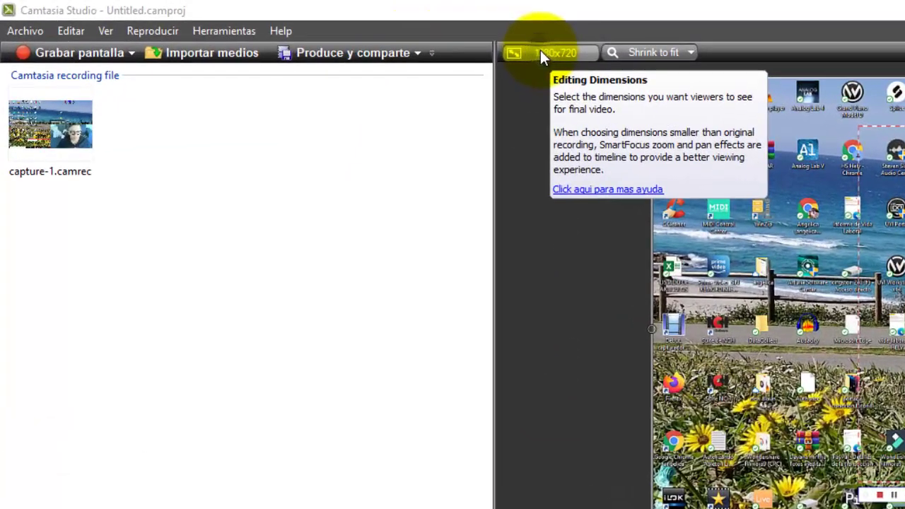
Step: Review the editing dimensions and close them without changes, then play the recording in the preview
click(540, 52)
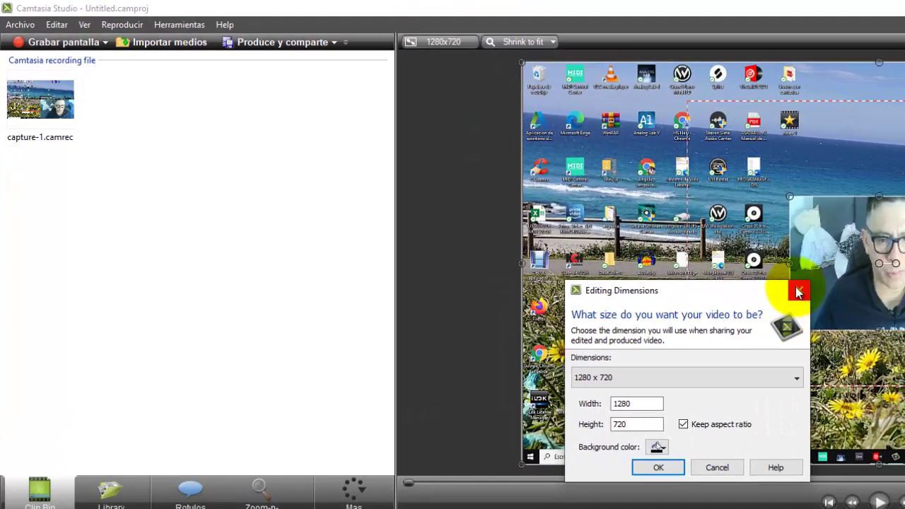
click(797, 292)
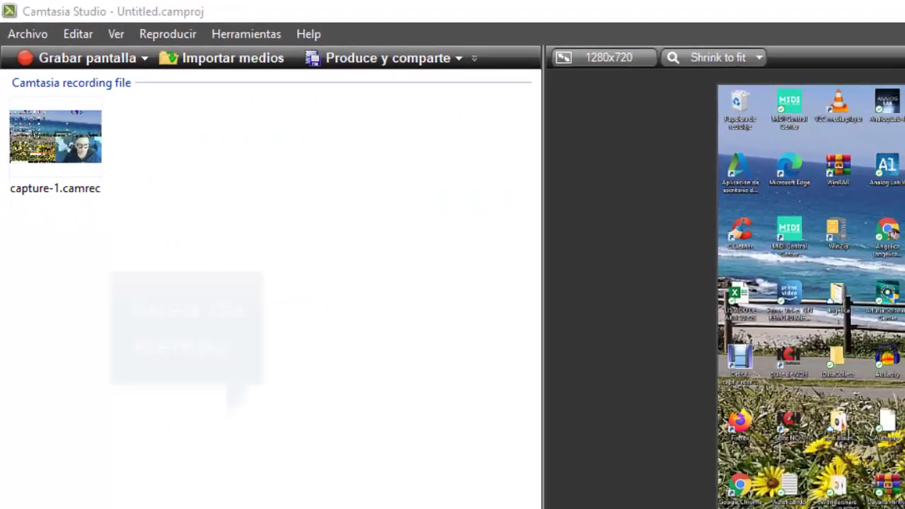
click(583, 332)
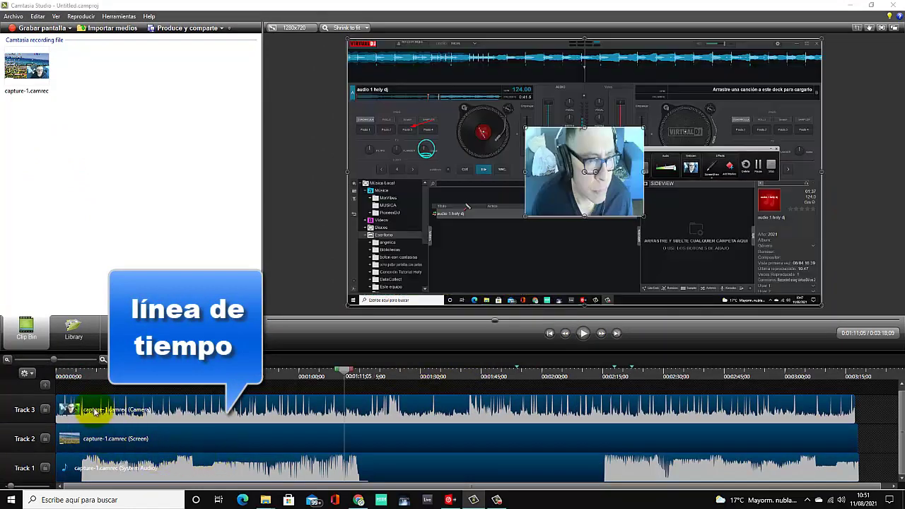
Step: Select the Track 3 camera clip, move the webcam picture to the video's lower-right corner and shrink it to about half size
click(94, 411)
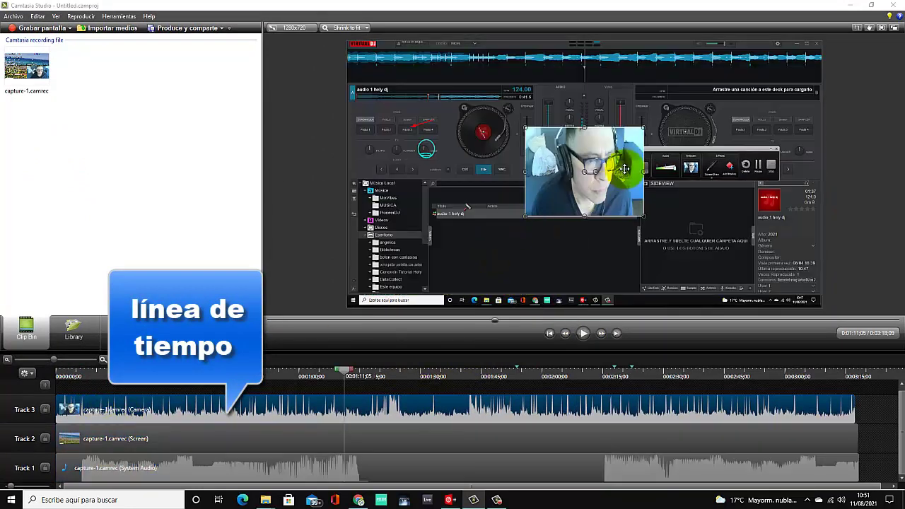
drag(626, 161, 801, 259)
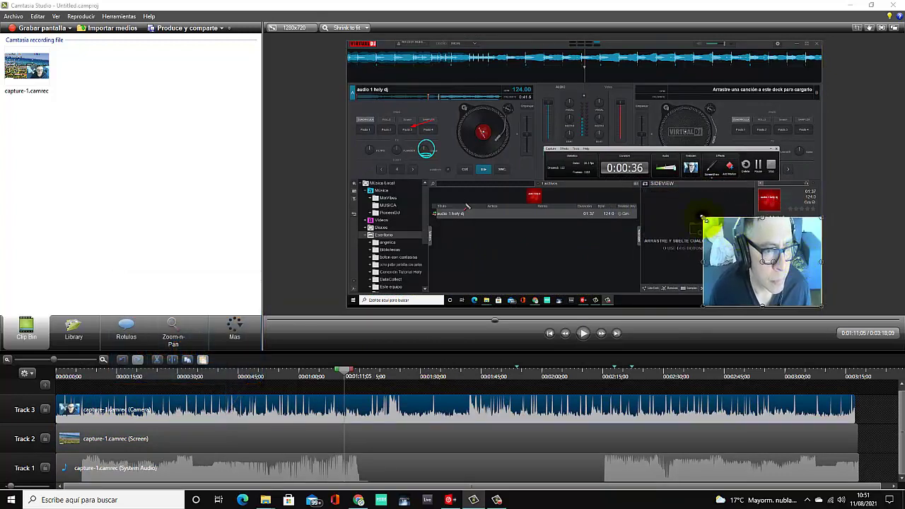
drag(703, 217, 763, 264)
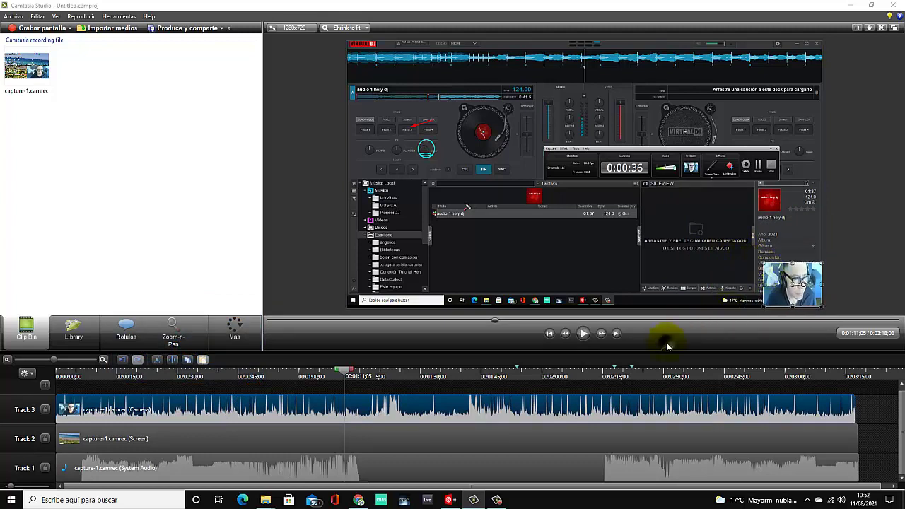
Step: Delete the webcam clip from Track 3 and undo the deletion
click(797, 318)
click(796, 300)
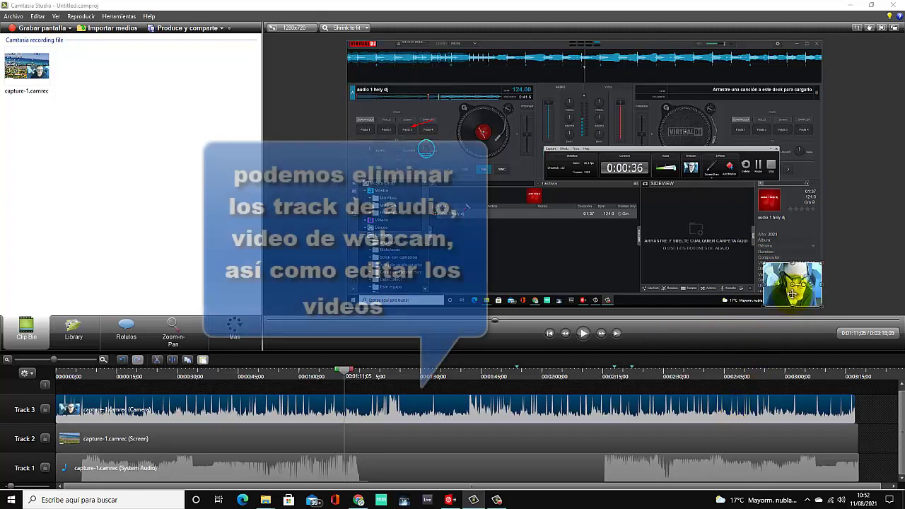
key(Delete)
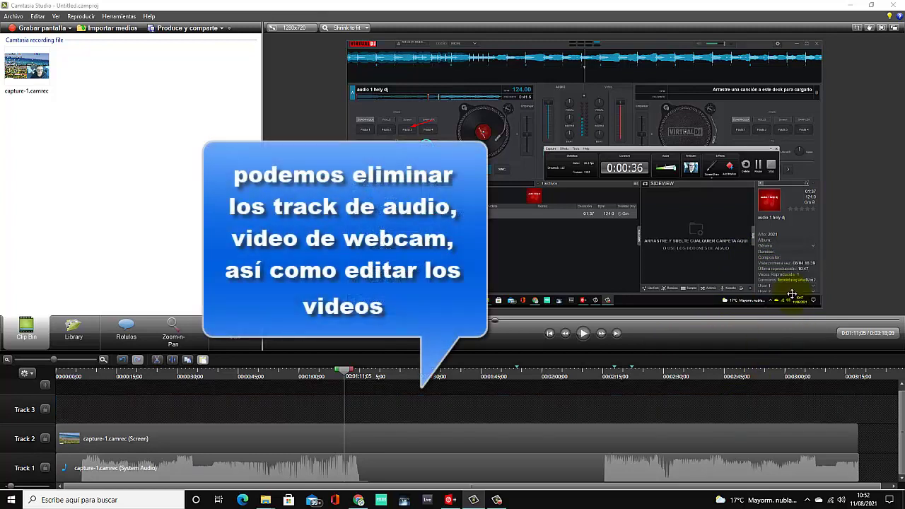
click(123, 361)
click(590, 403)
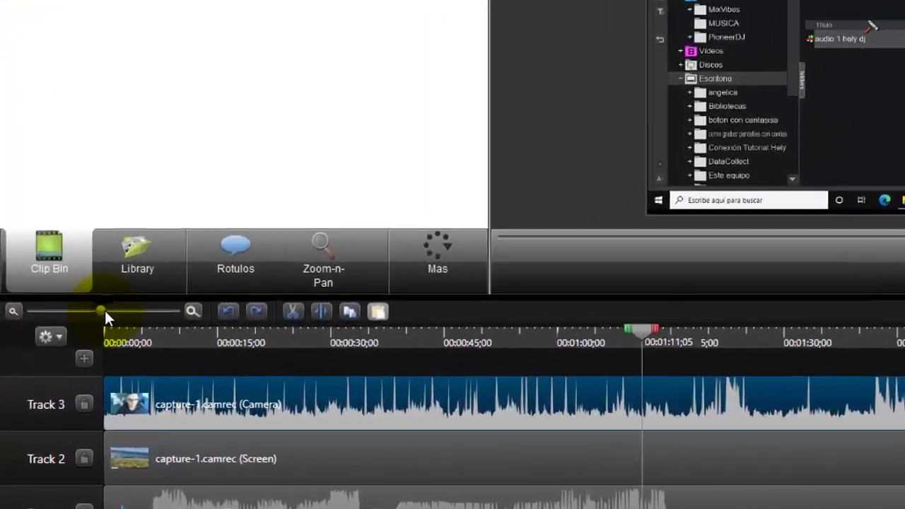
Step: Magnify the timeline view and move along it to examine the tracks in more detail
drag(55, 360, 63, 359)
drag(122, 307, 148, 333)
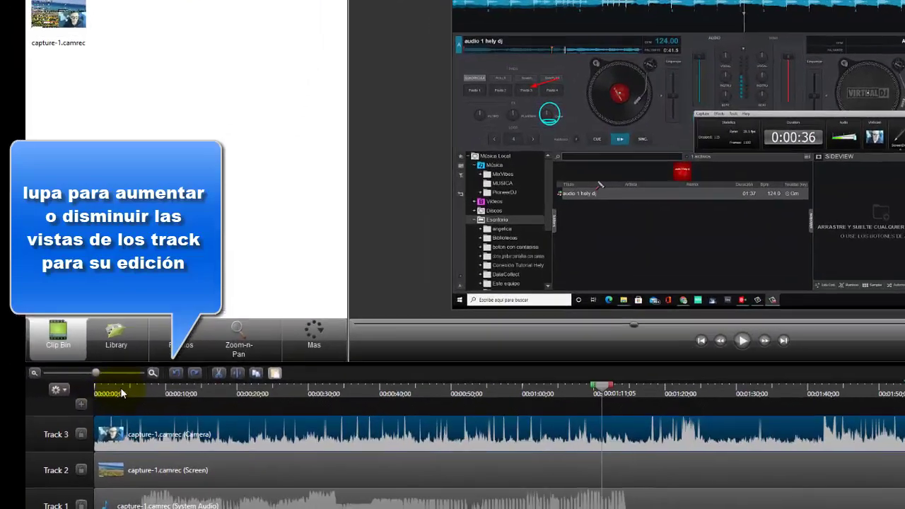
drag(121, 392, 115, 391)
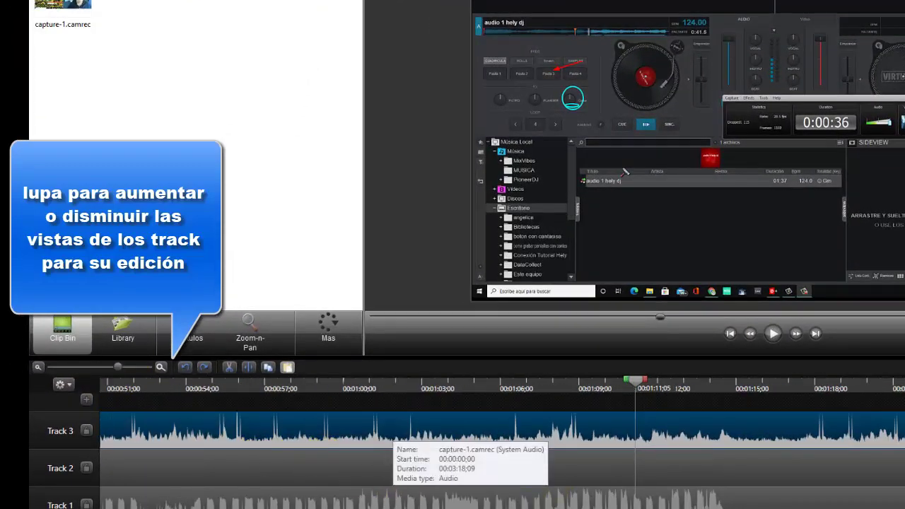
scroll(253, 508, down, 1)
drag(253, 508, 105, 508)
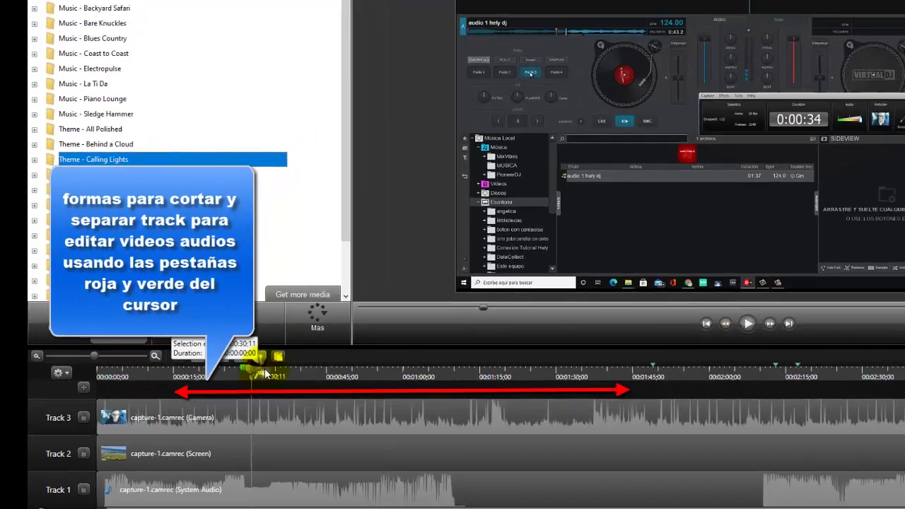
Step: Select all tracks from 0:00:30;11 through the silent audio gap, cut that section out and play the result
drag(264, 368, 659, 444)
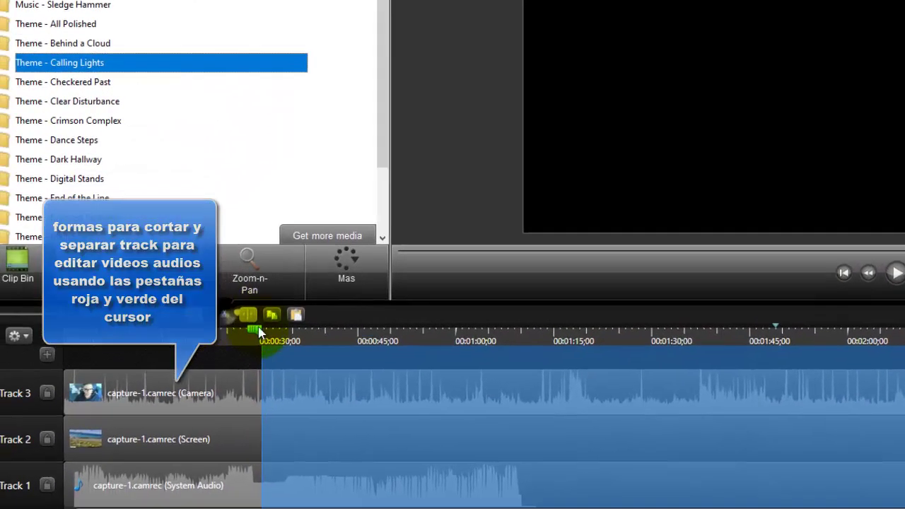
click(189, 365)
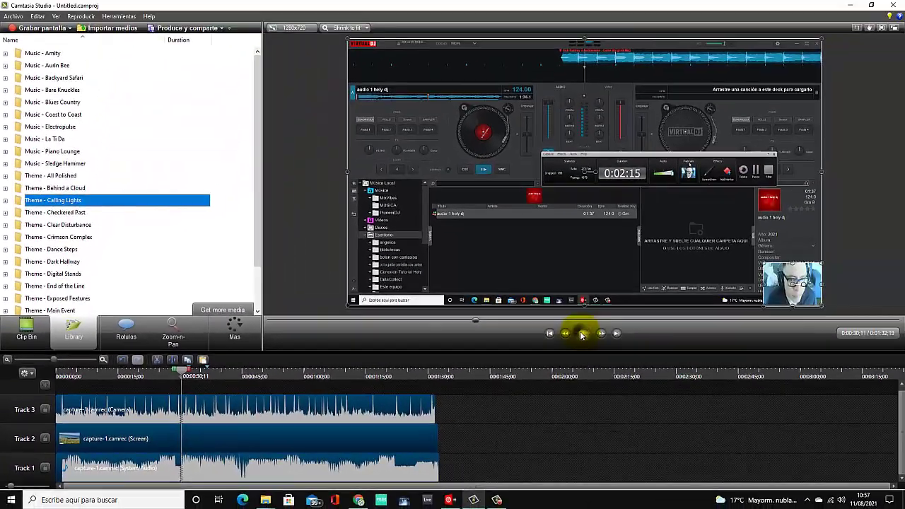
click(581, 335)
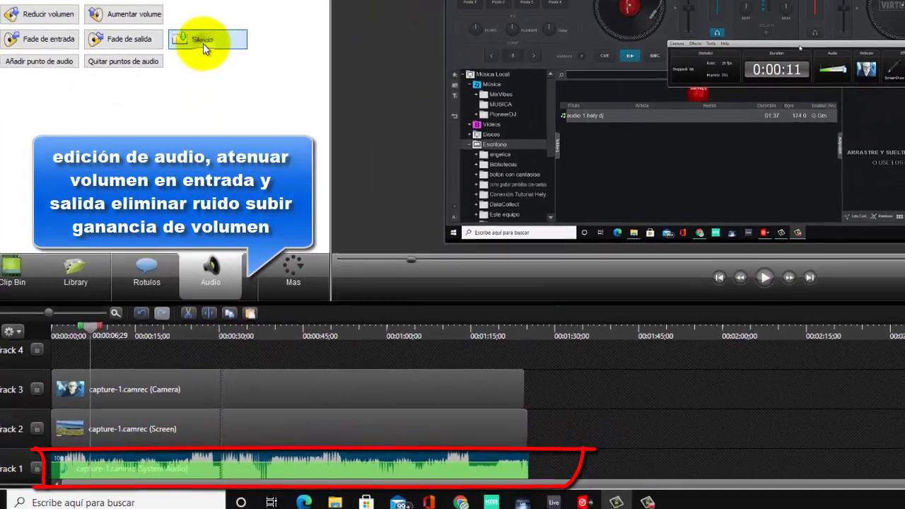
Step: Silence the system audio on Track 1 and play a short stretch to check it
click(200, 40)
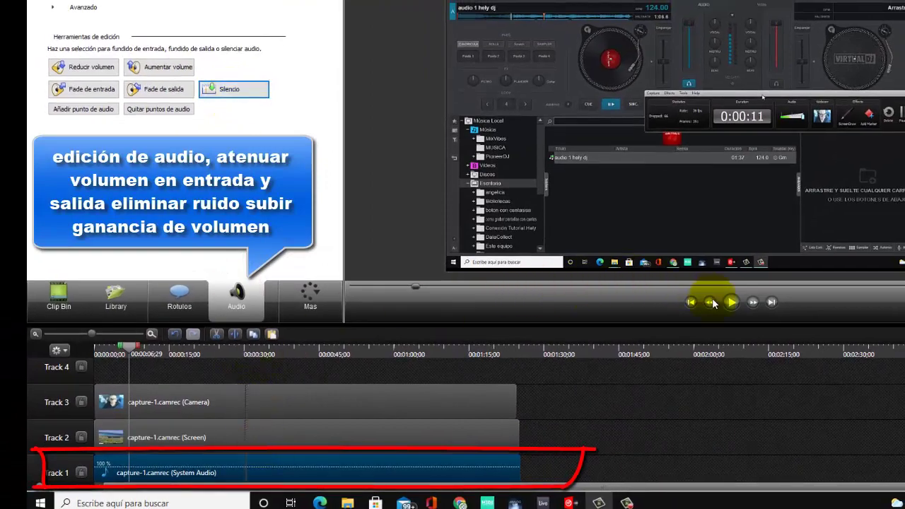
click(728, 303)
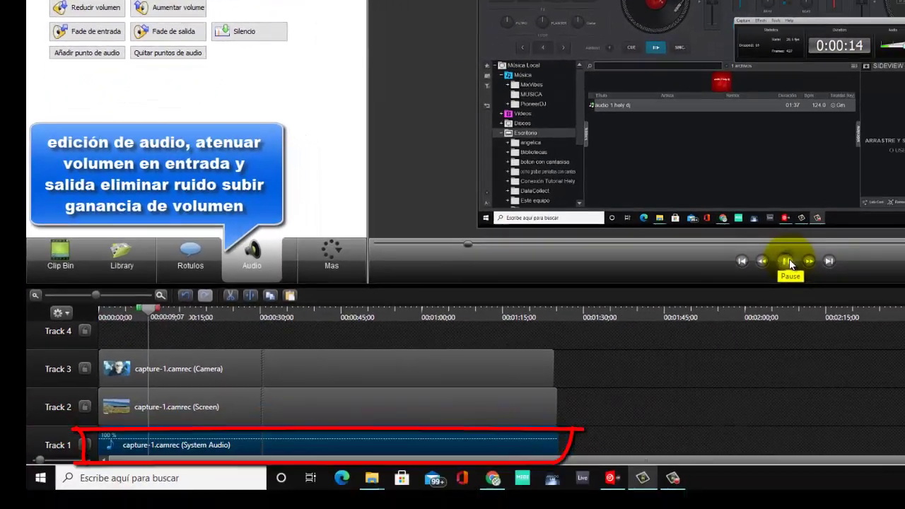
click(782, 297)
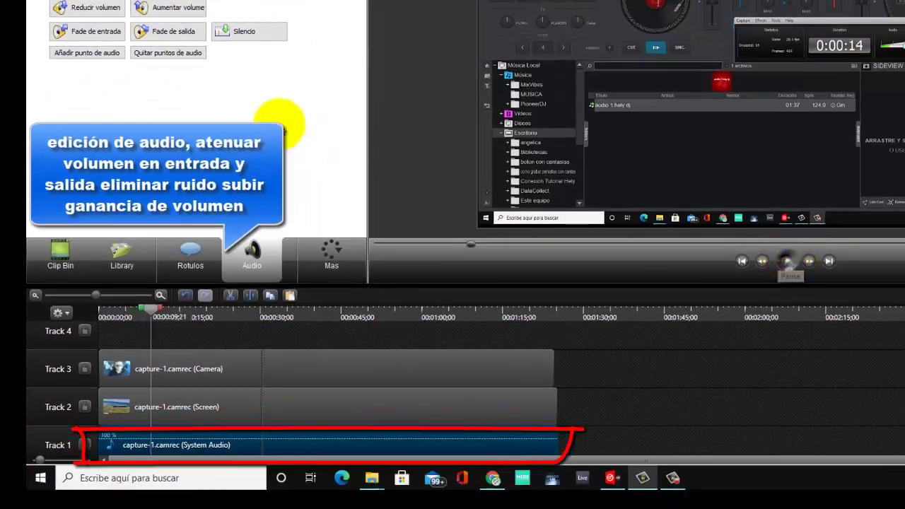
Step: Raise the volume of the system audio on Track 1 and check it in the preview
click(205, 439)
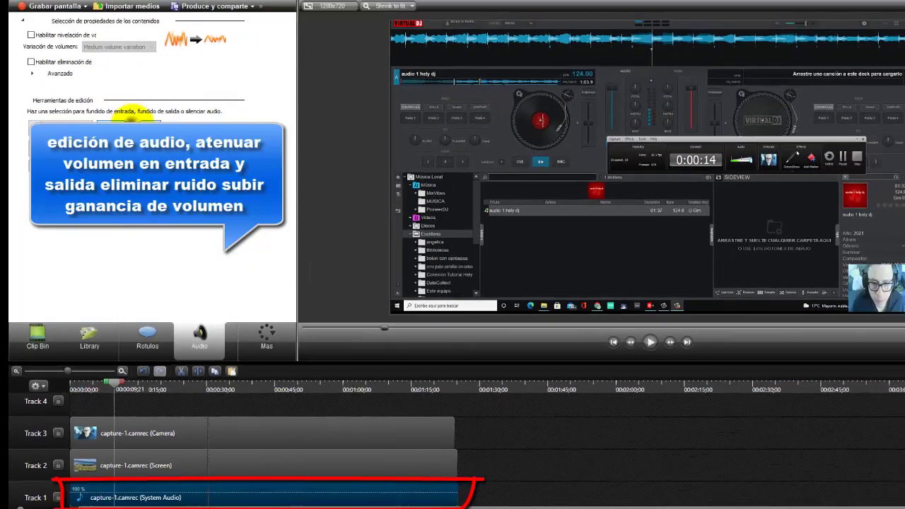
click(134, 121)
click(134, 122)
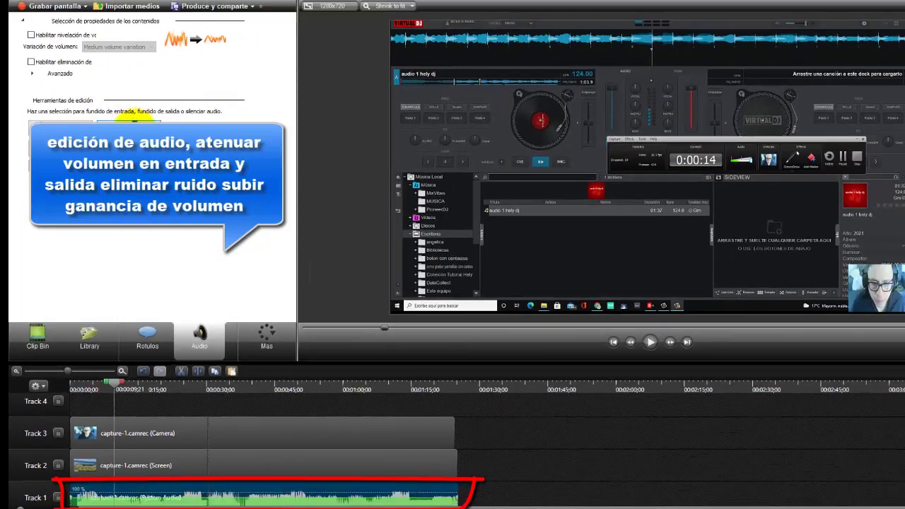
click(131, 116)
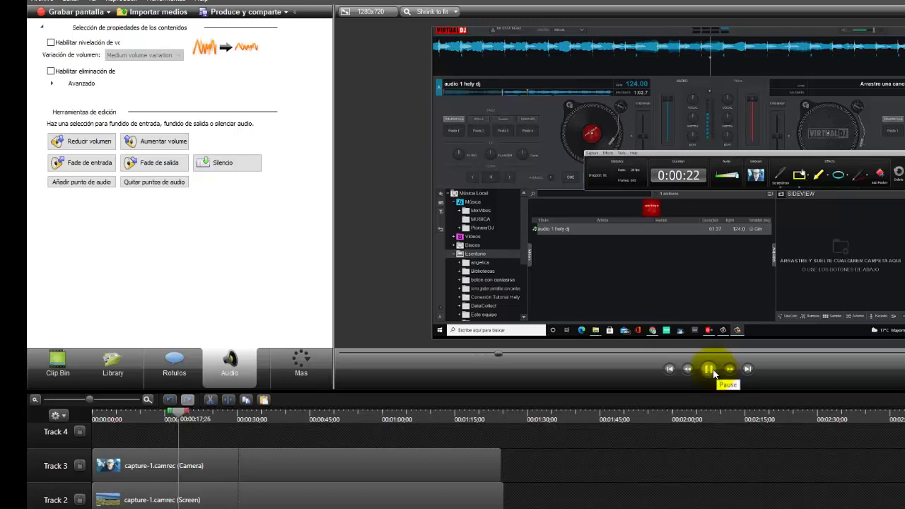
click(713, 369)
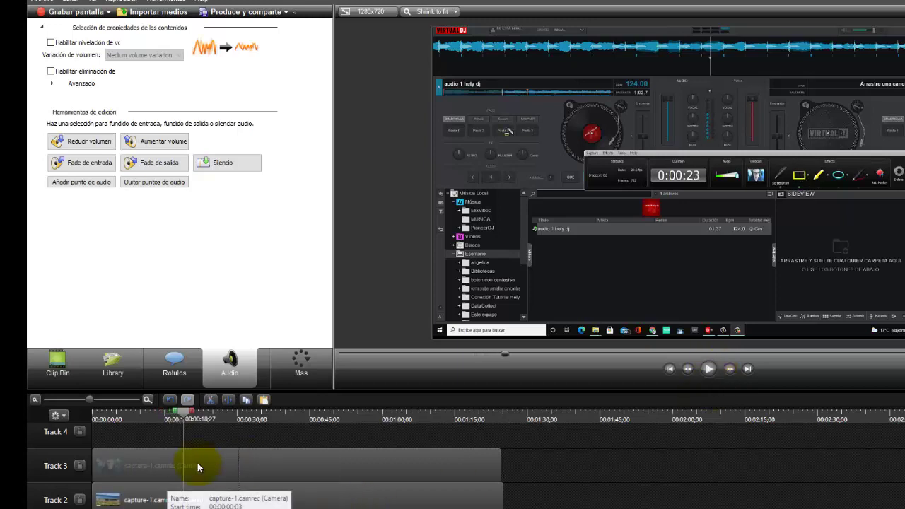
Step: Add a Zoom-n-Pan at 0:00:42;02 that enlarges deck A in the video's upper-left area to about 119% scale
click(296, 417)
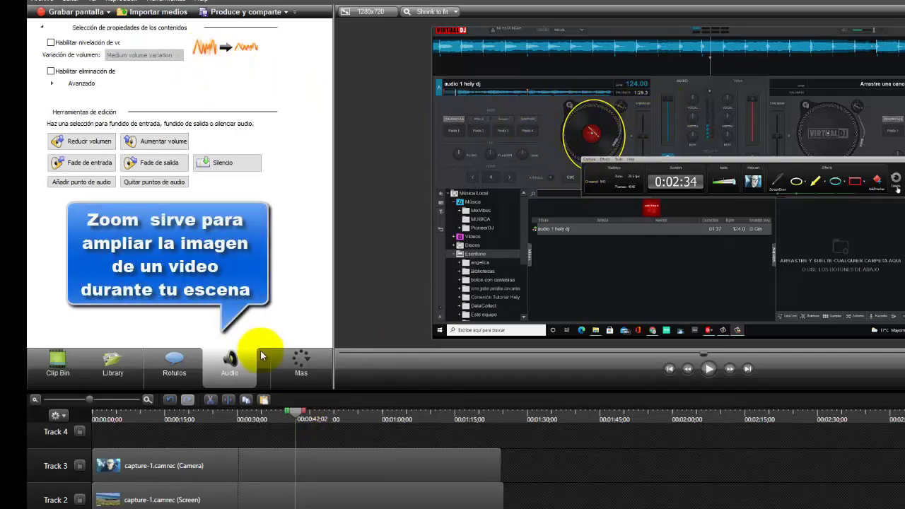
click(298, 360)
click(297, 384)
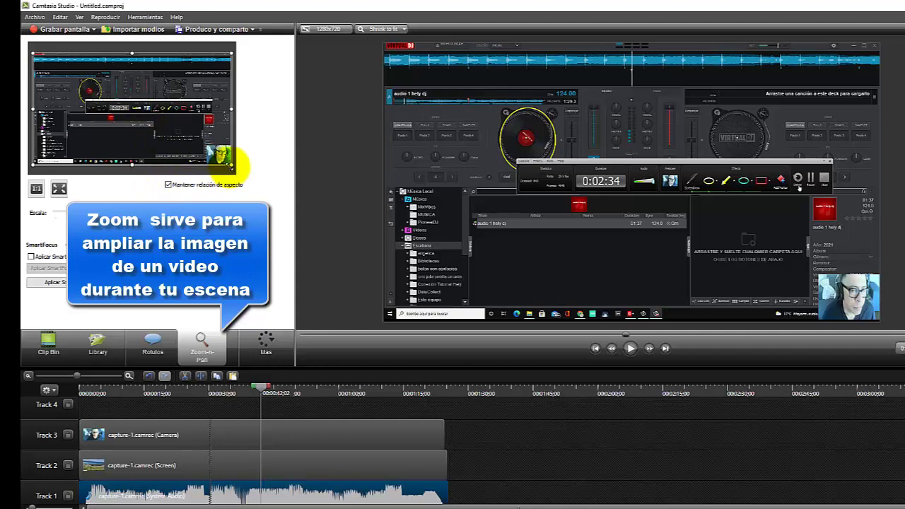
drag(232, 166, 125, 114)
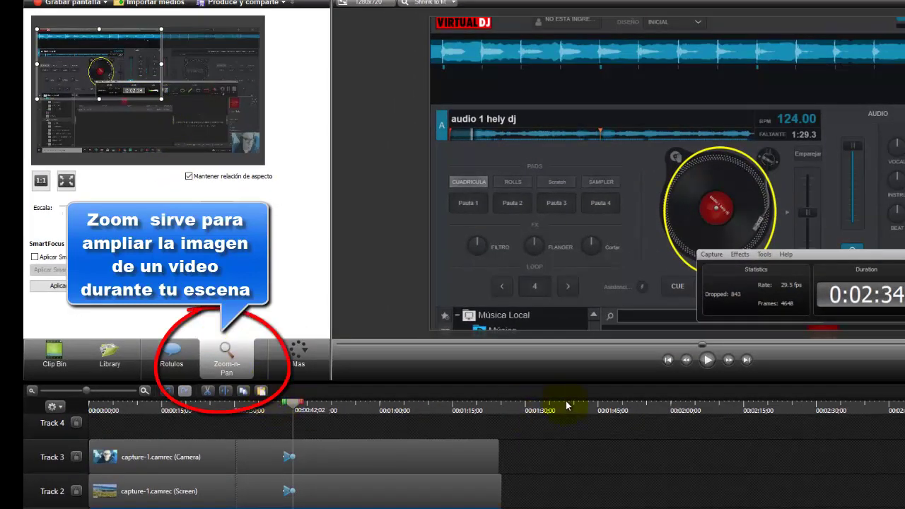
Step: Play the zoomed section, pause at 0:00:47;11 and enlarge the zoom frame to return to the full screen view
click(707, 362)
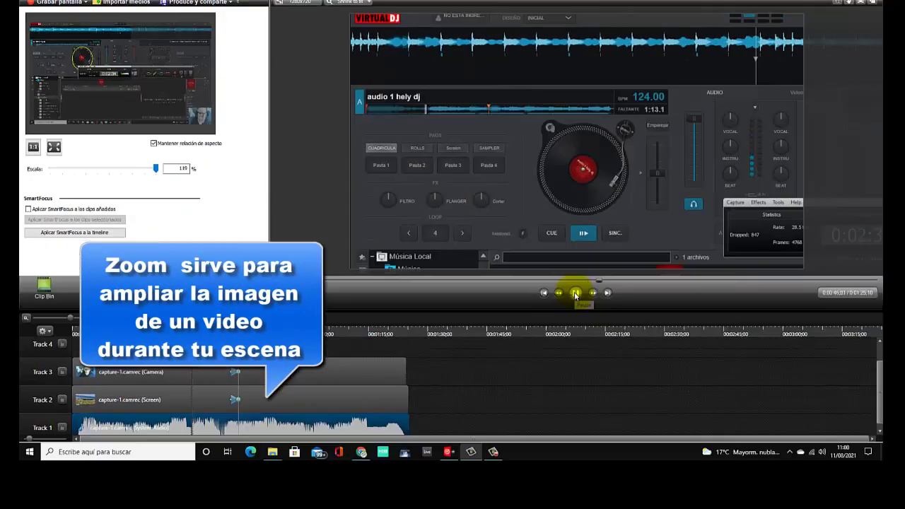
click(575, 293)
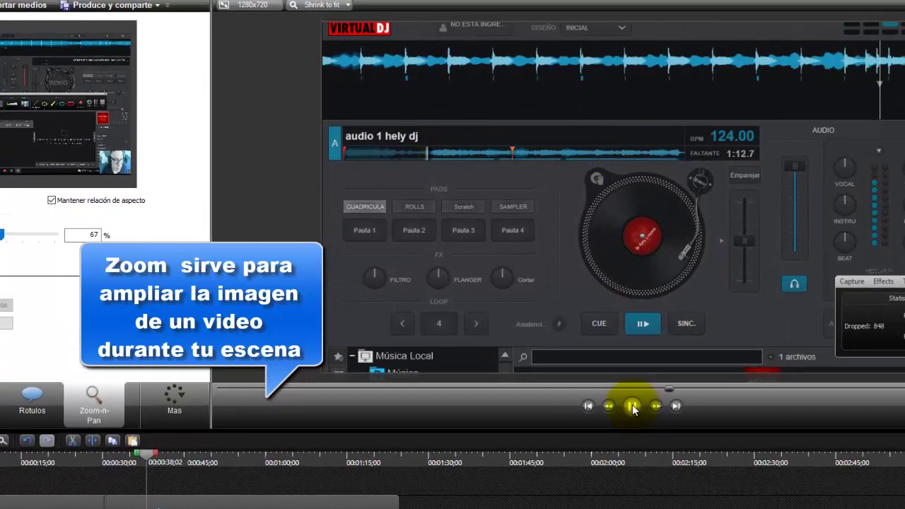
click(633, 406)
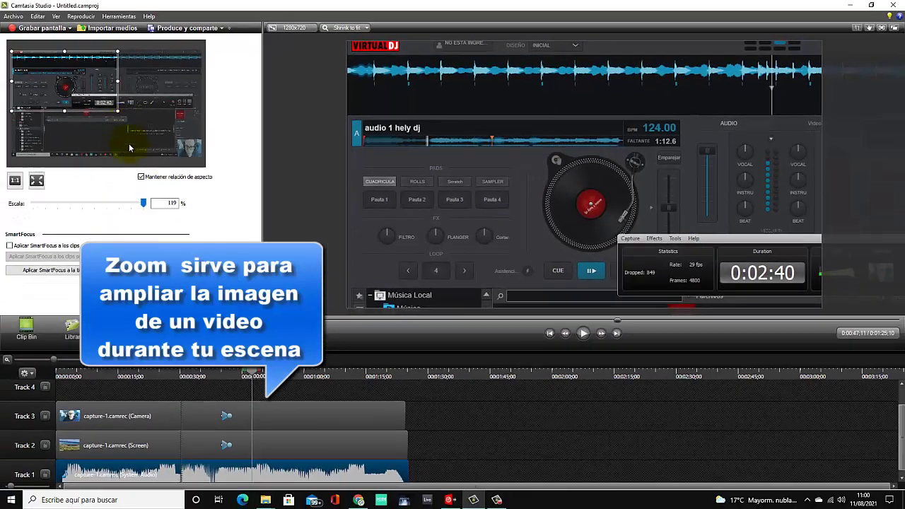
drag(117, 110, 175, 155)
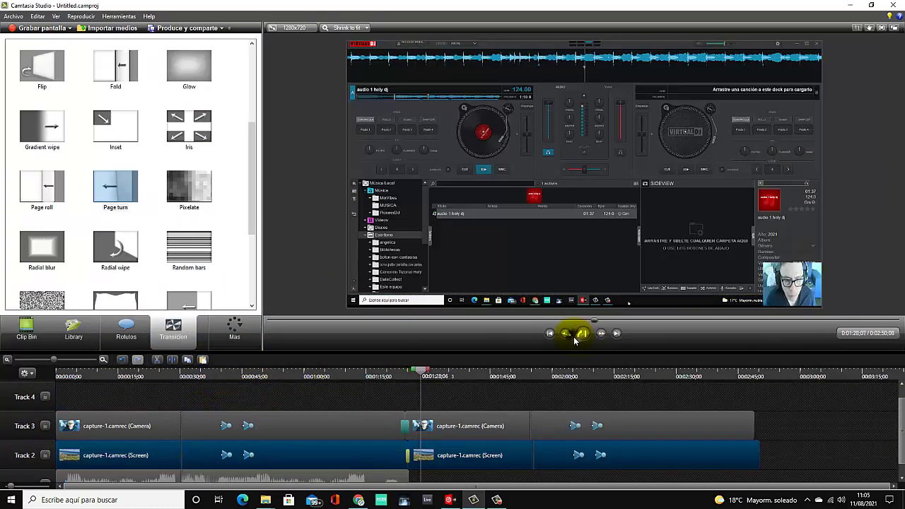
Step: Stop the transition preview and set the screen clip's cursor highlight effect to Highlight
click(584, 334)
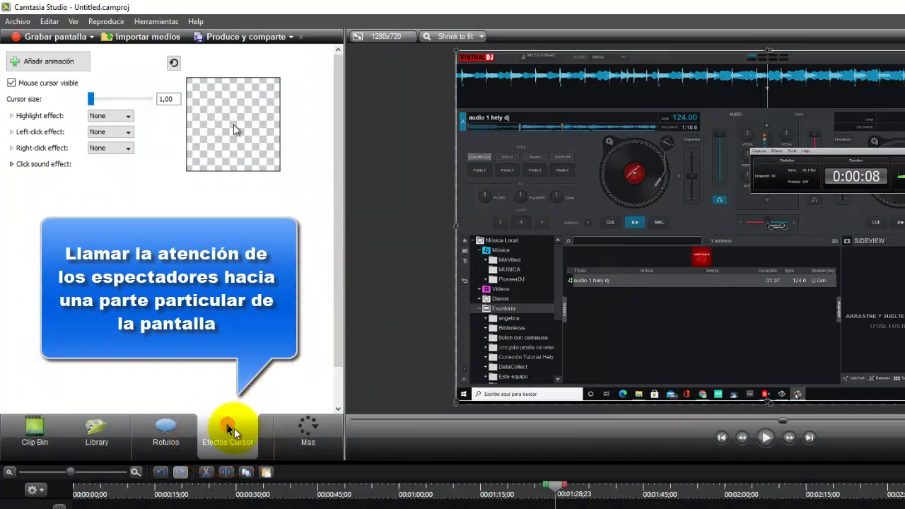
click(122, 116)
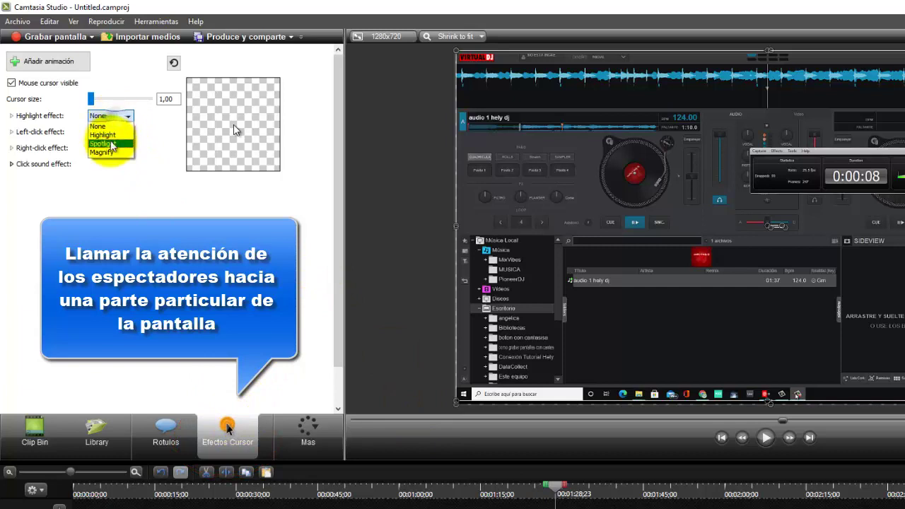
click(109, 135)
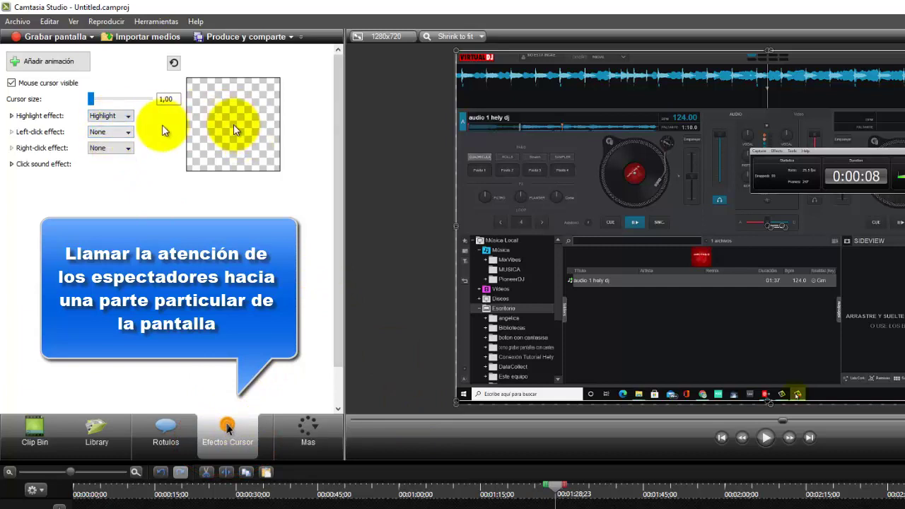
click(127, 116)
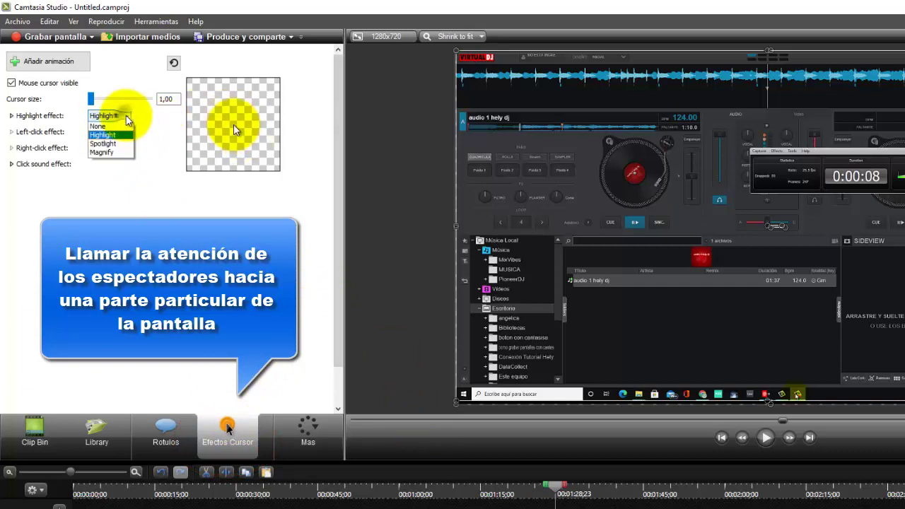
click(87, 143)
Step: Set both the left-click and right-click cursor effects to Rings and play the recording to preview them
click(126, 132)
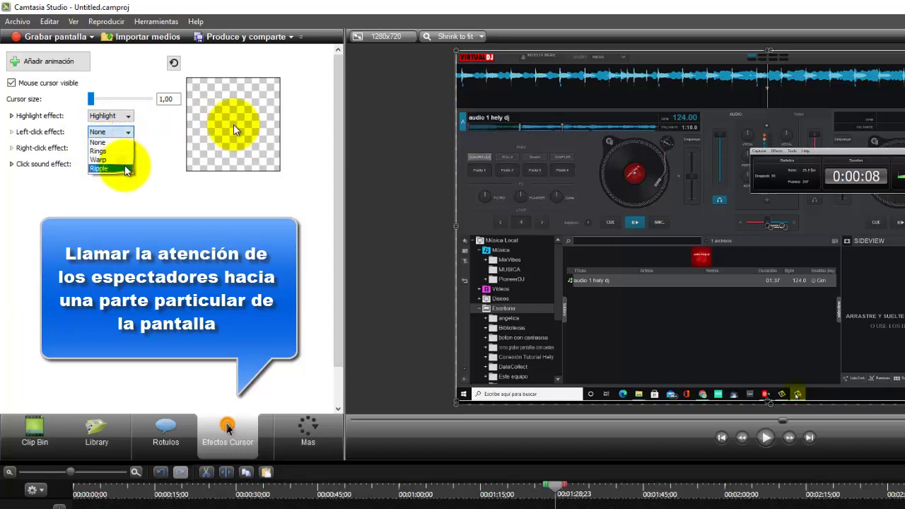
click(113, 166)
click(127, 132)
click(121, 149)
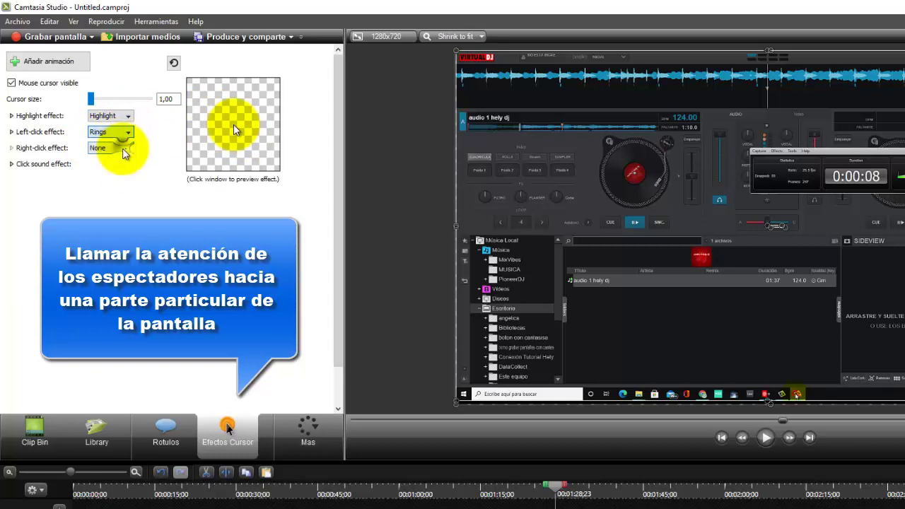
click(129, 148)
click(121, 166)
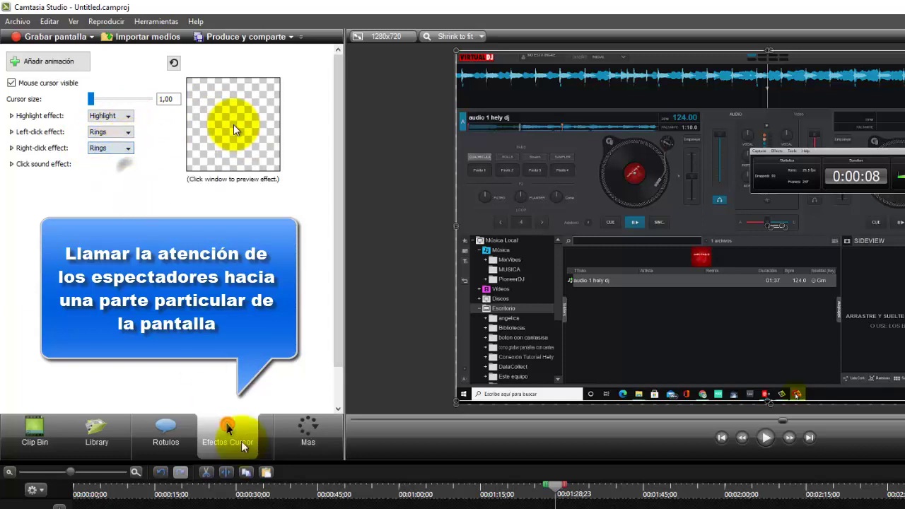
click(275, 507)
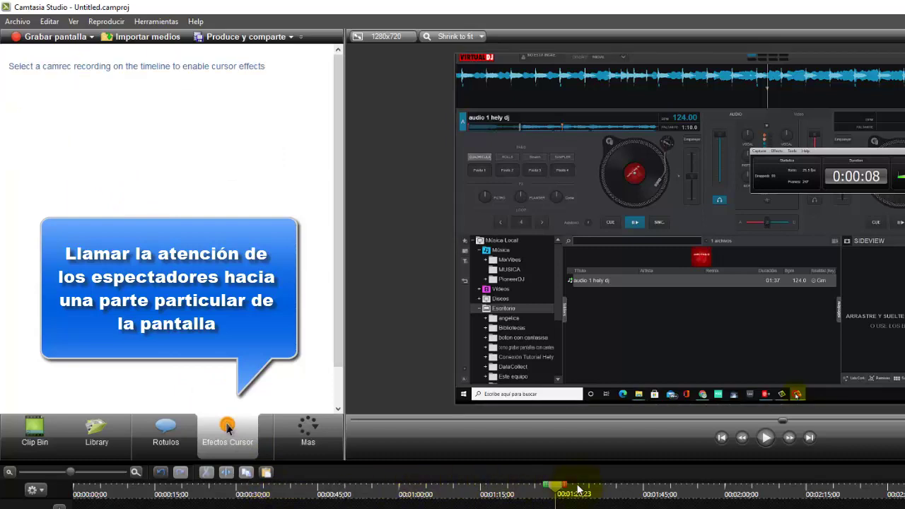
click(768, 439)
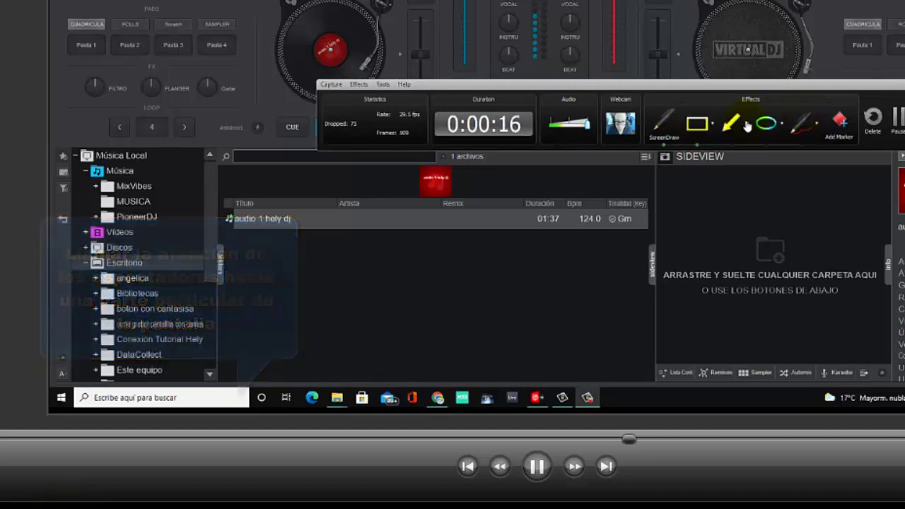
Step: Pause the preview and start producing the video with the Custom production settings preset
click(536, 466)
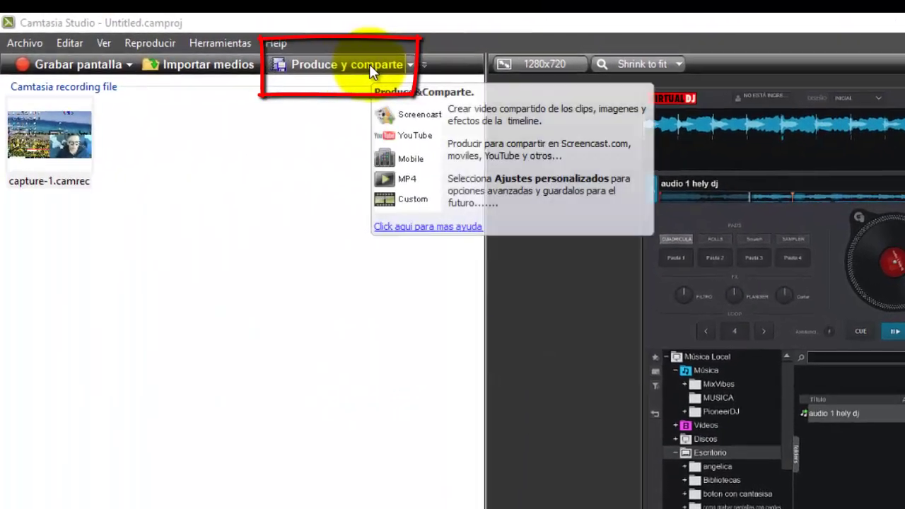
click(368, 64)
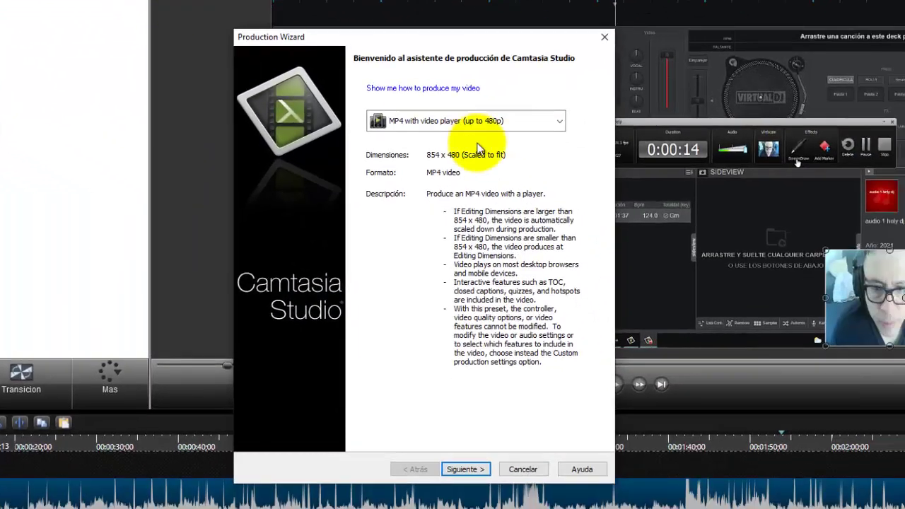
click(505, 122)
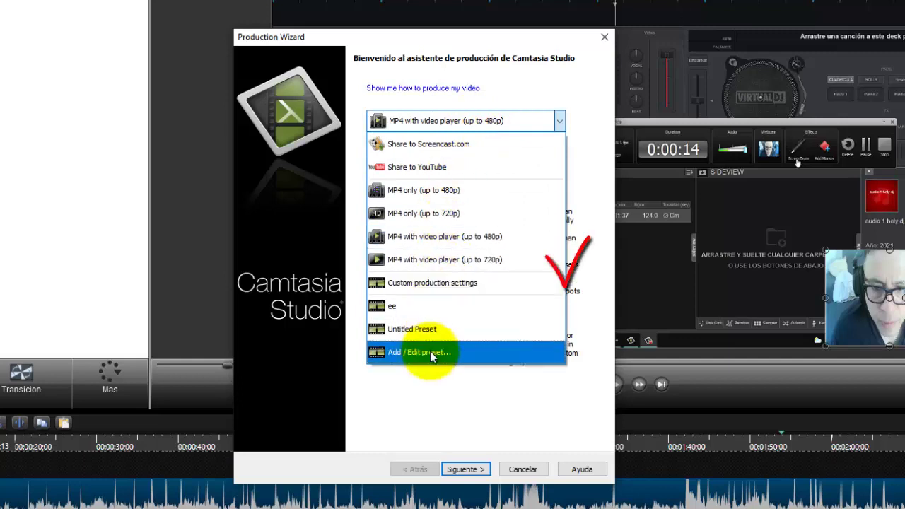
click(441, 290)
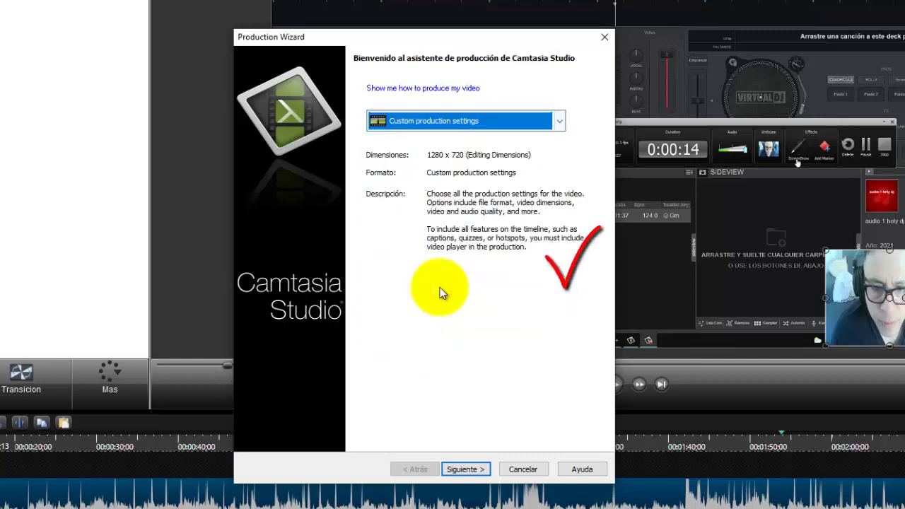
click(465, 469)
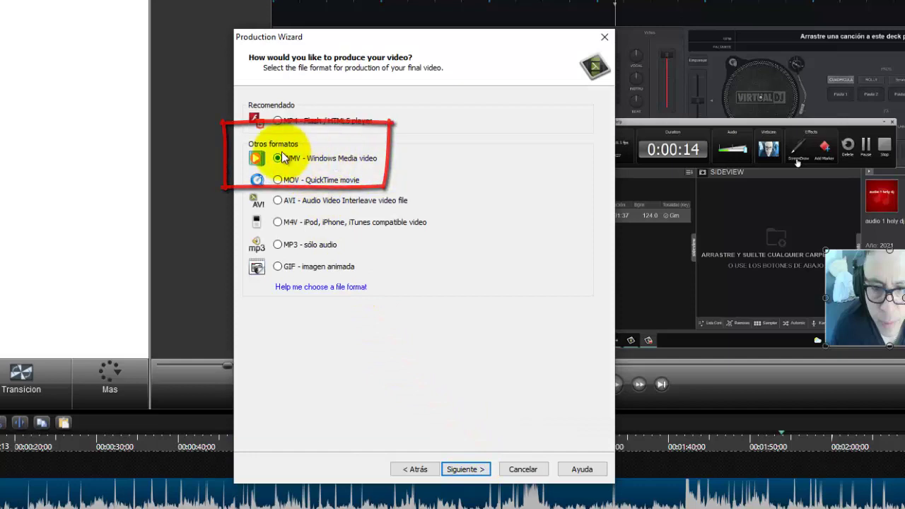
Step: Use the WMV - Windows Media video format with the recommended encoding profile and 1280 x 720 size, accepting the remaining options up to the output page
click(487, 469)
click(481, 367)
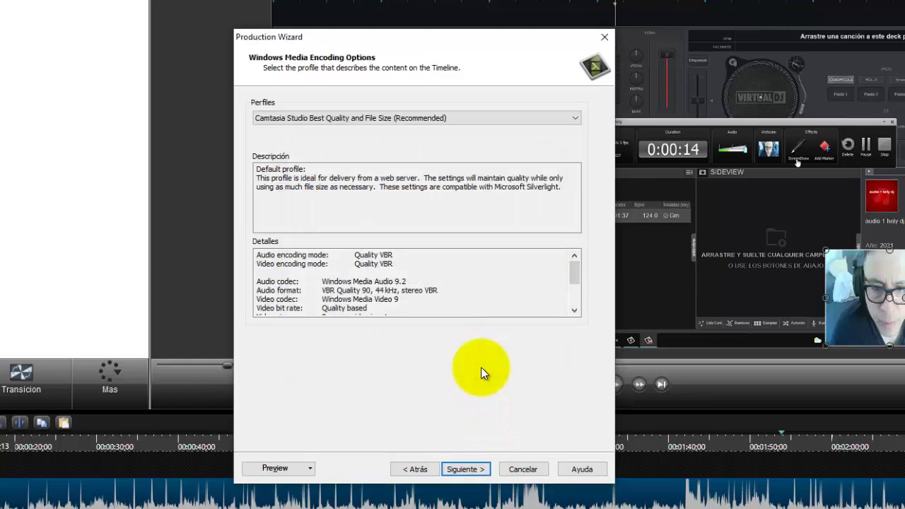
click(467, 472)
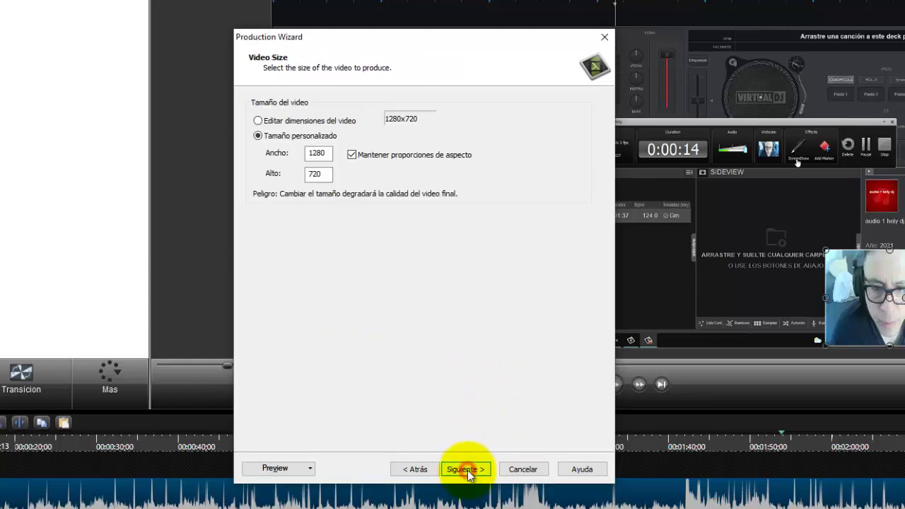
click(468, 472)
click(466, 470)
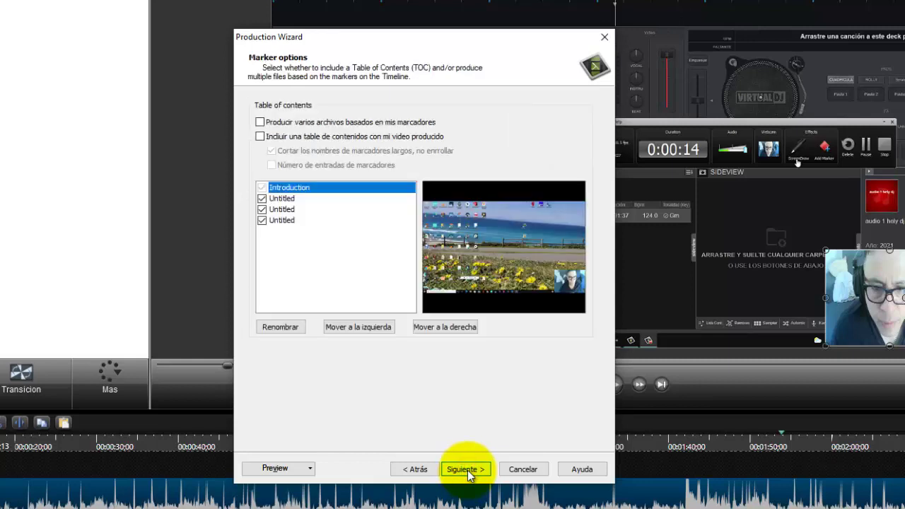
click(466, 470)
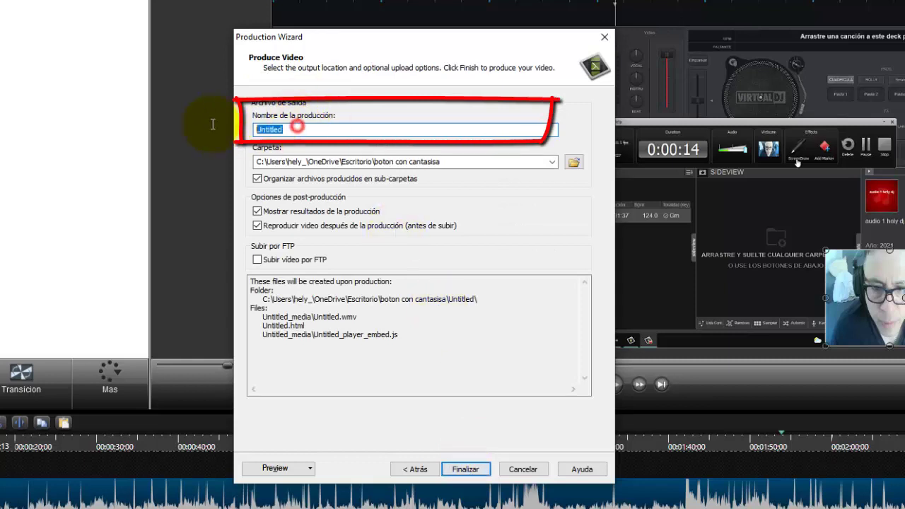
Step: Name the production "boton x" and finish the wizard to produce the video
text(boto)
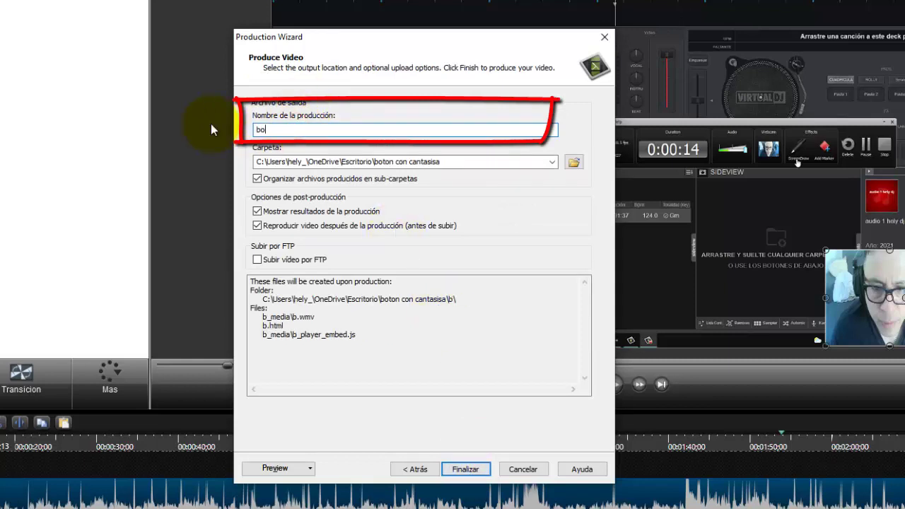
text(n x)
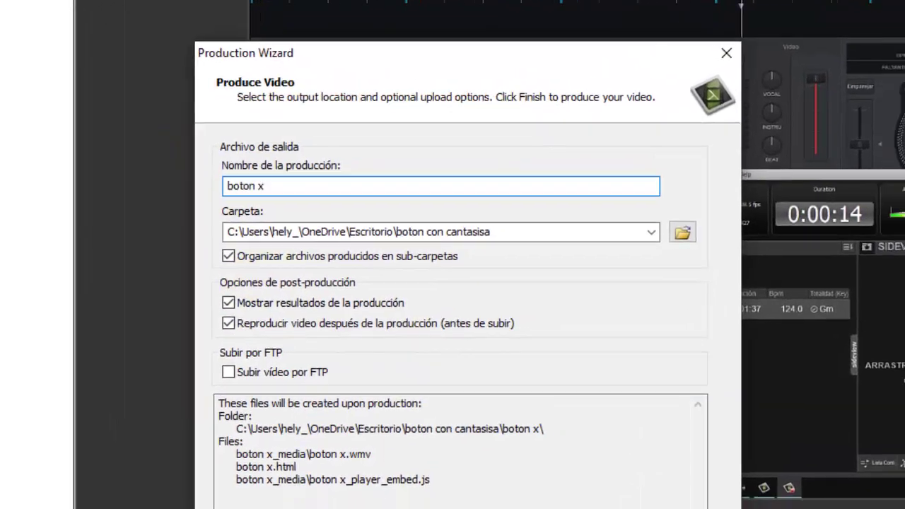
click(459, 508)
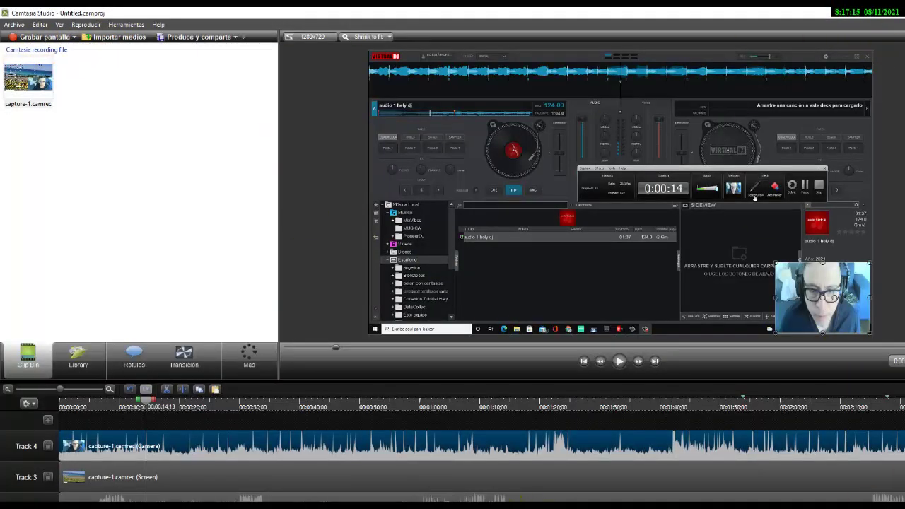
Step: Switch to the Camtasia Recorder window
key(alt+Tab)
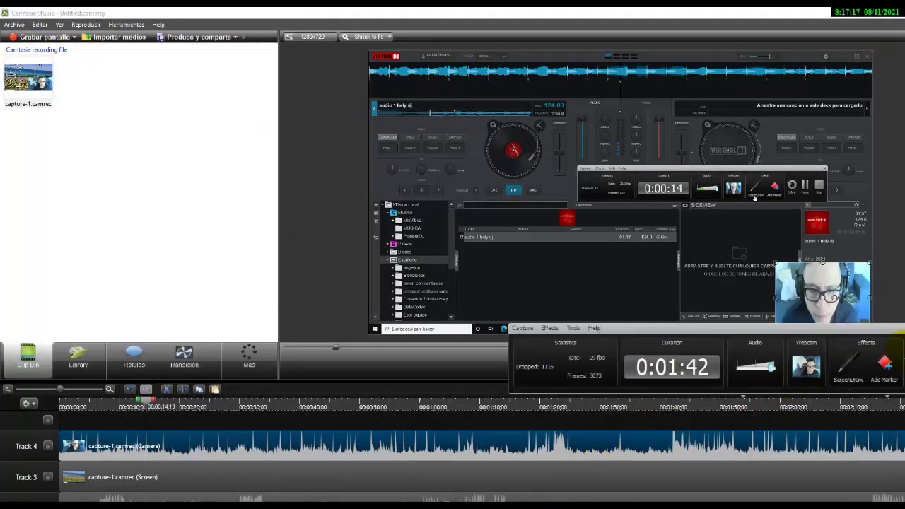